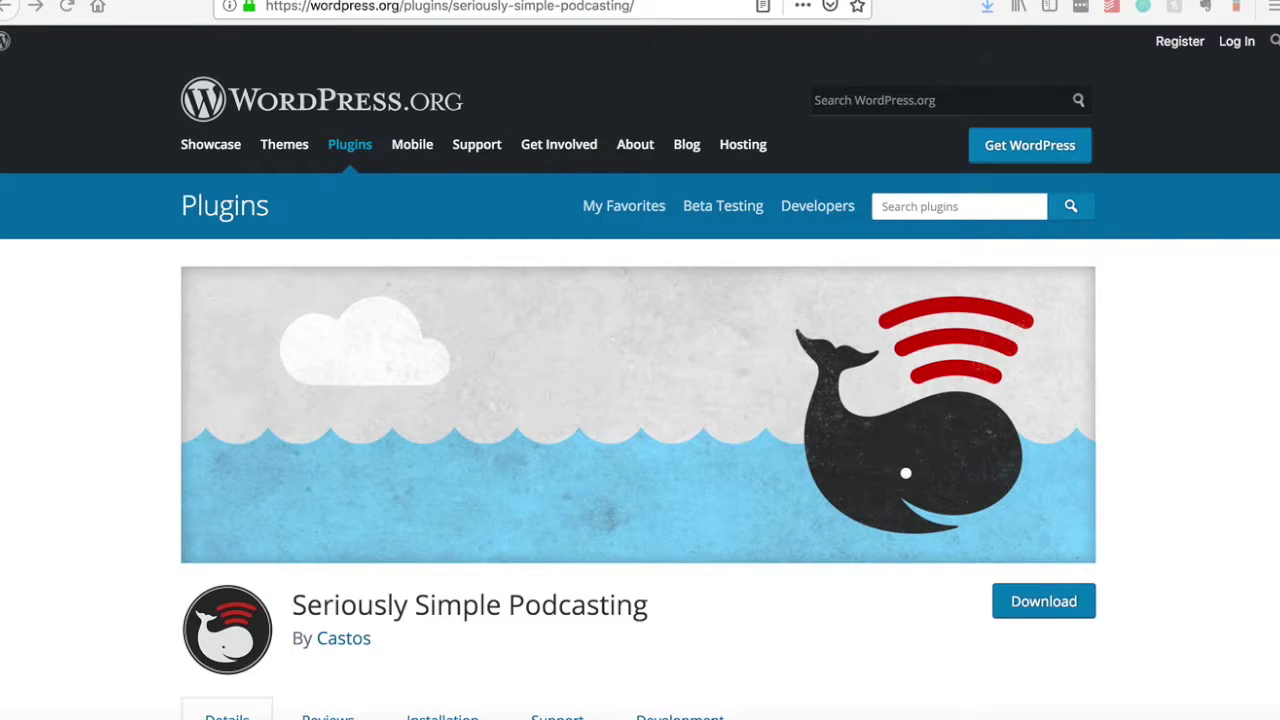
# - Review the Seriously Simple Podcasting General player options down to Save Settings, leaving them unchanged
pyautogui.hotkey('ctrl', 'Tab')
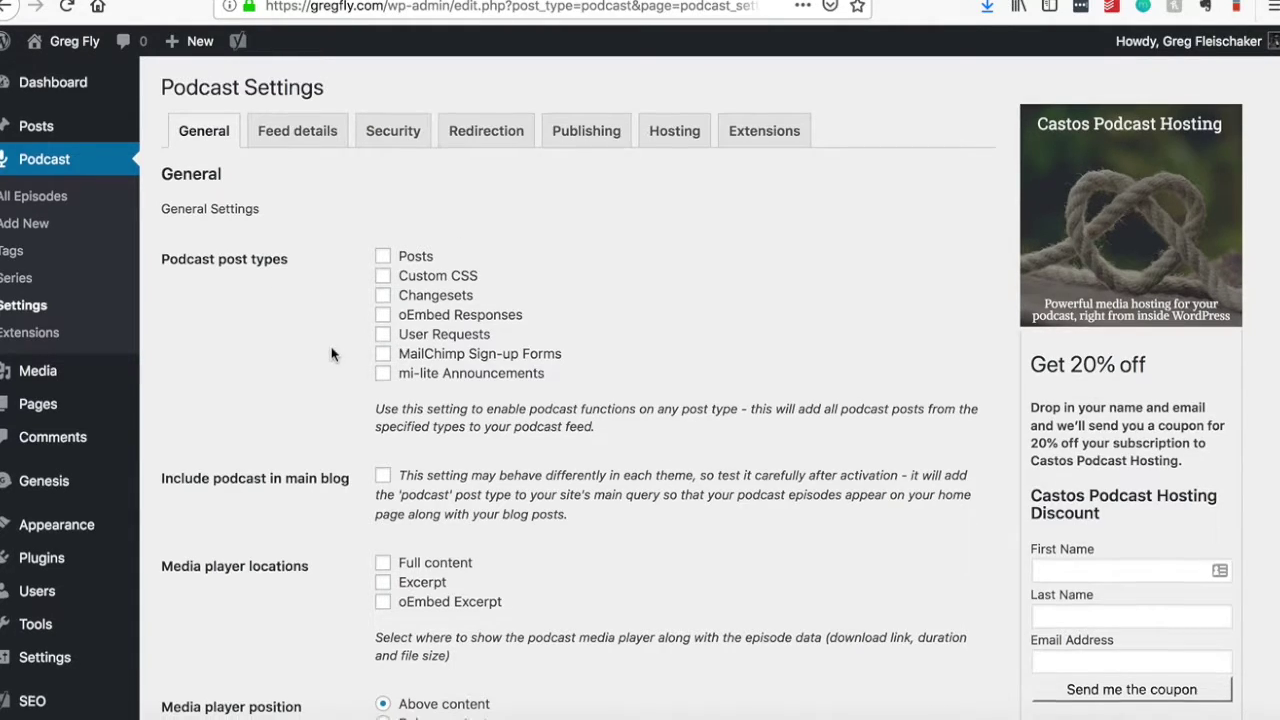
pyautogui.scroll(-5, 332, 354)
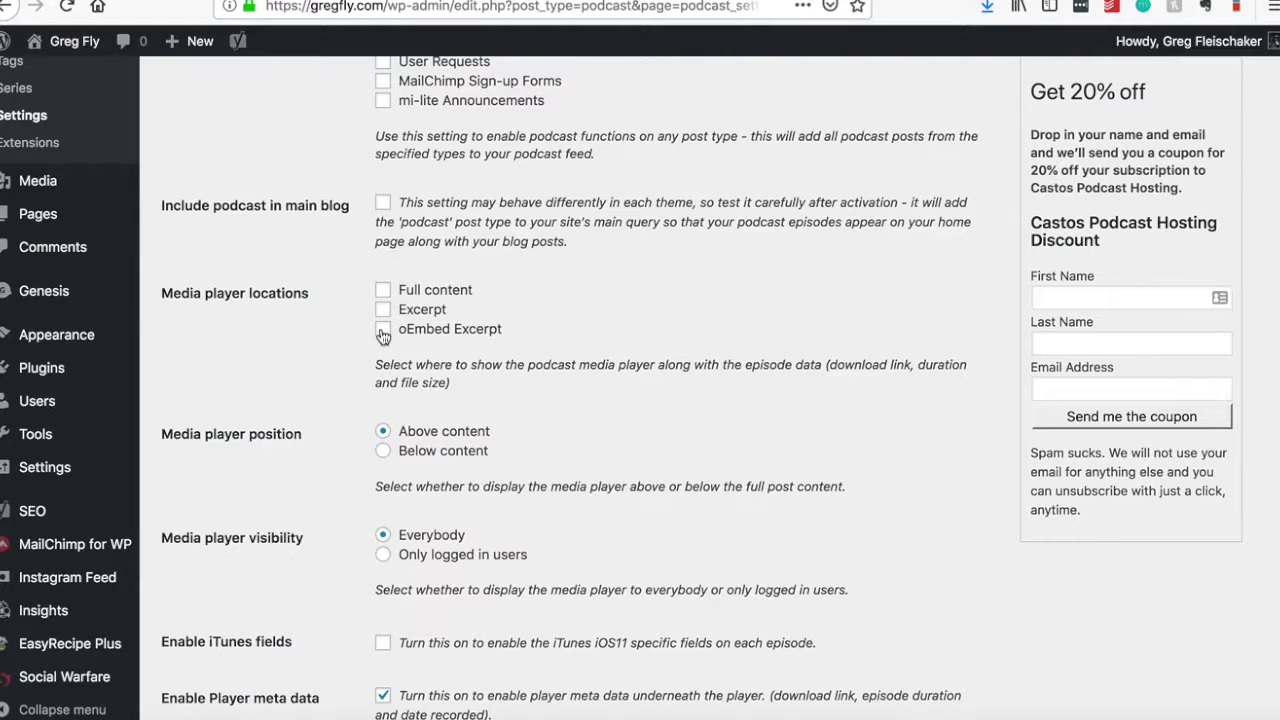
pyautogui.scroll(-2, 349, 437)
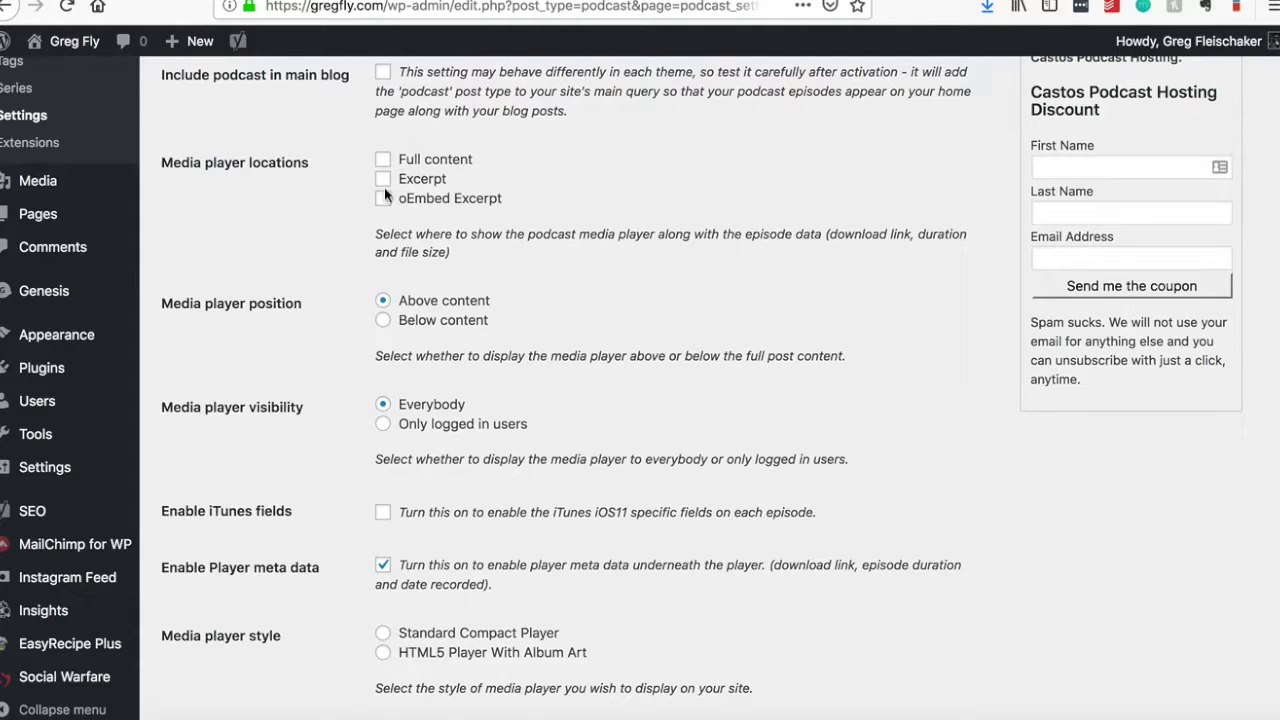
pyautogui.scroll(-3, 408, 356)
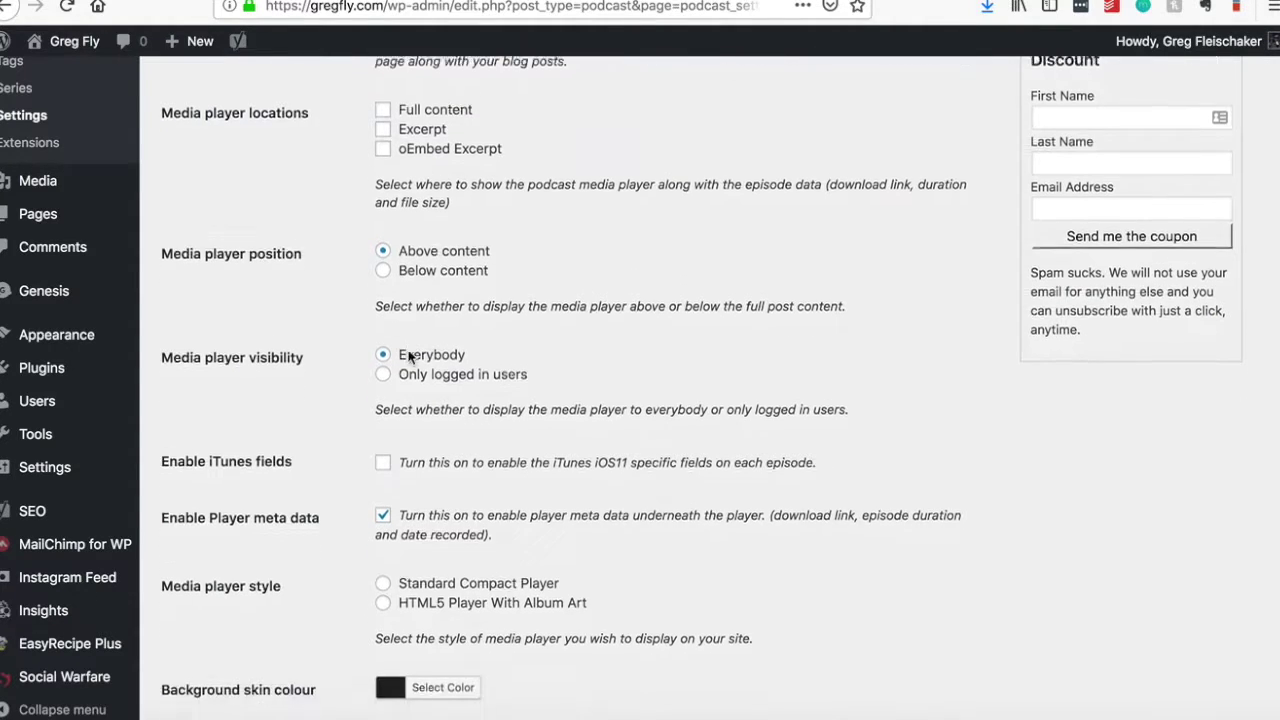
pyautogui.scroll(-1, 408, 356)
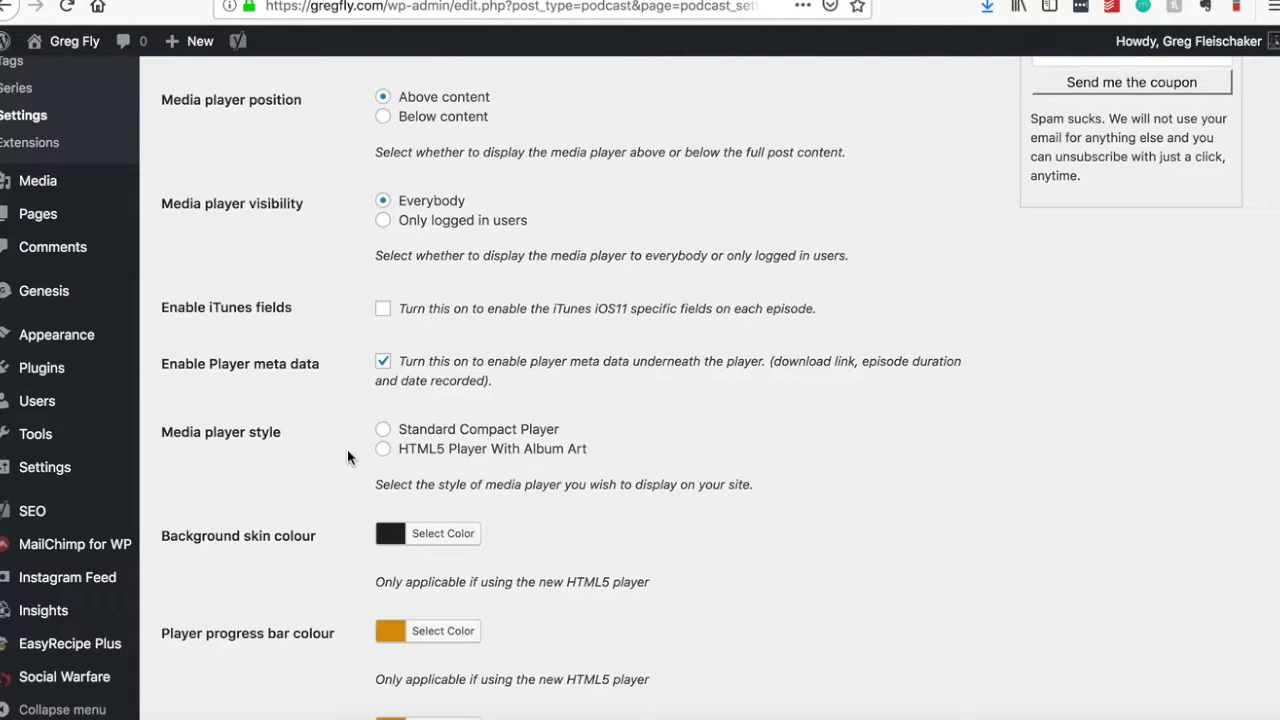
pyautogui.scroll(-4, 347, 456)
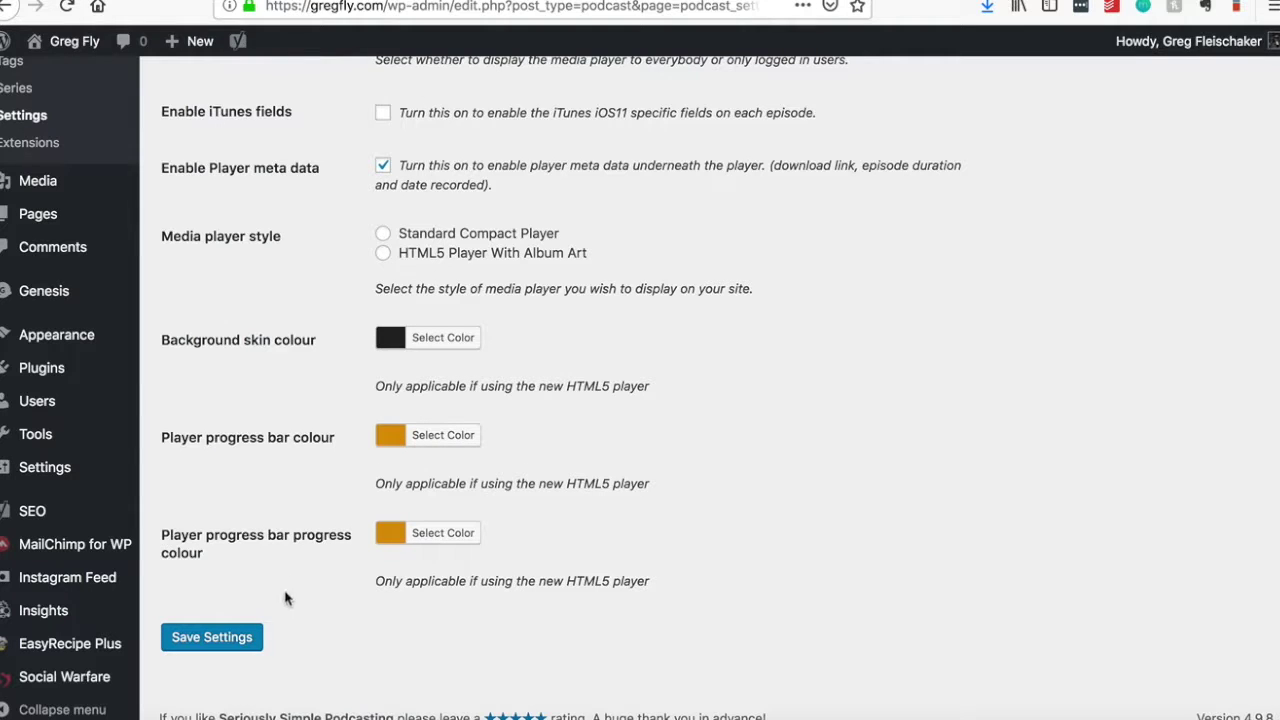
pyautogui.scroll(15, 337, 445)
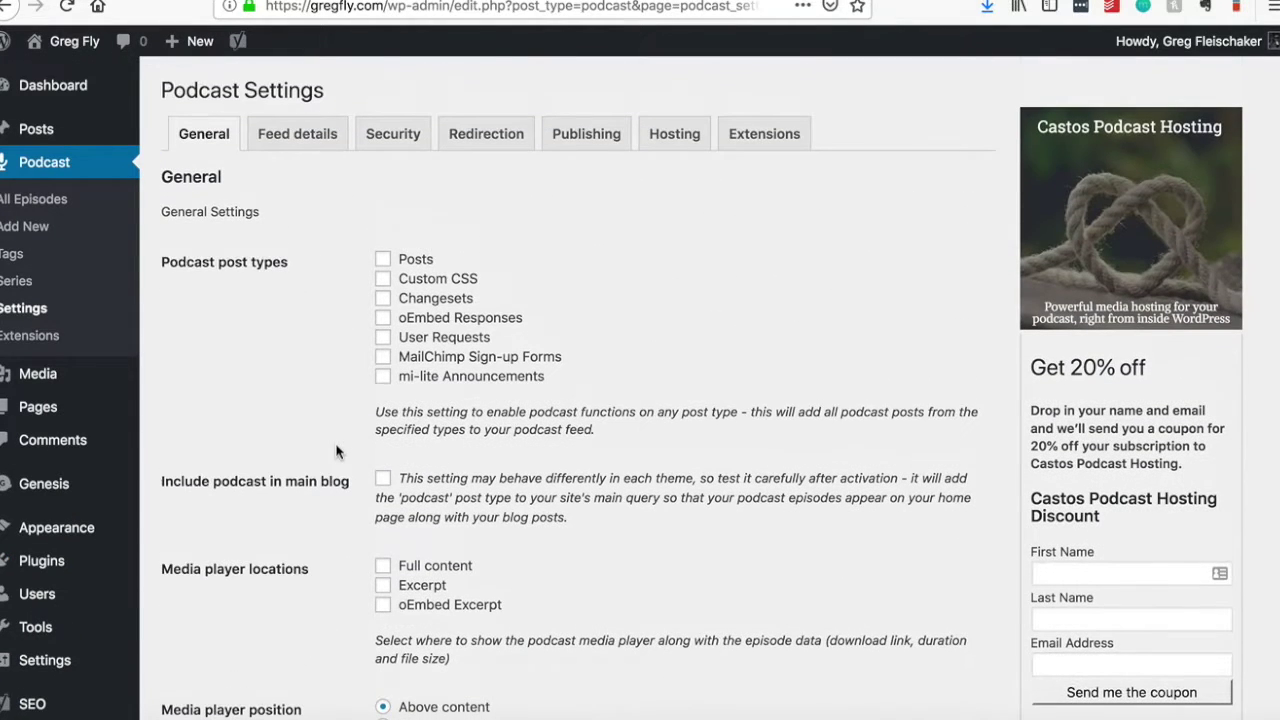
pyautogui.click(289, 136)
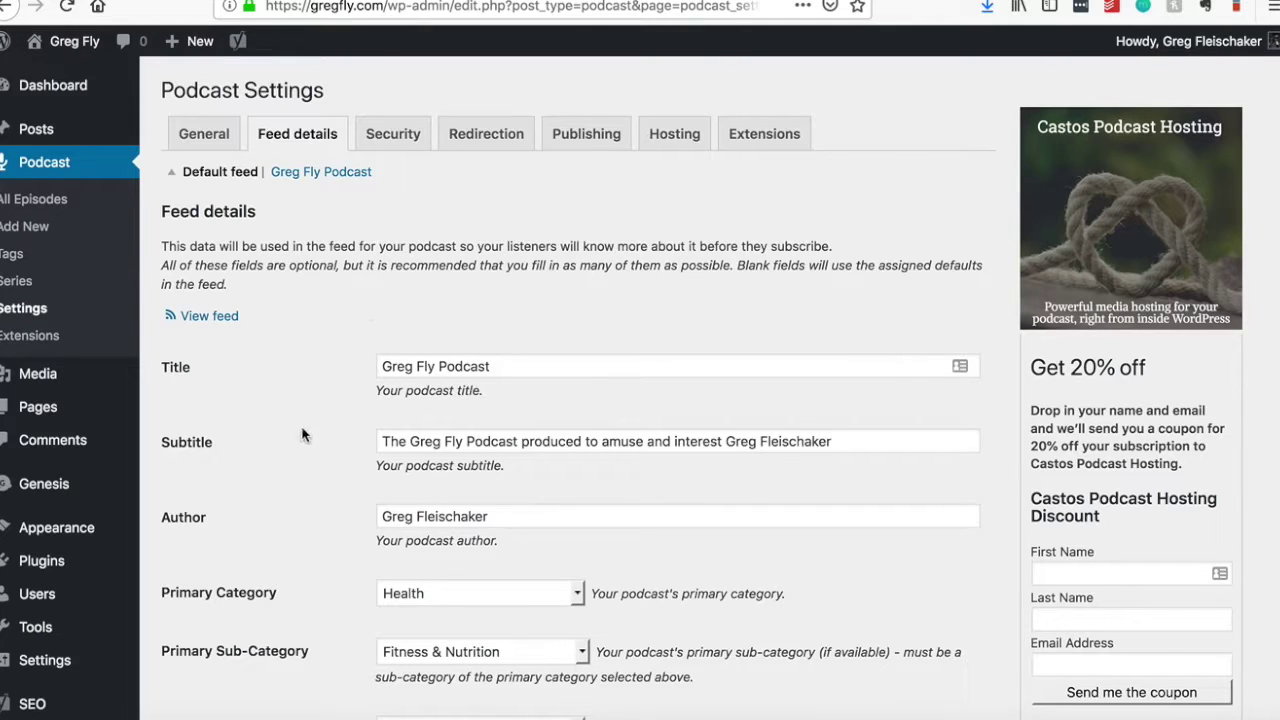
# - Look through the Feed details fields: title, categories, description, cover image, owner and platform URLs
pyautogui.scroll(-1, 302, 425)
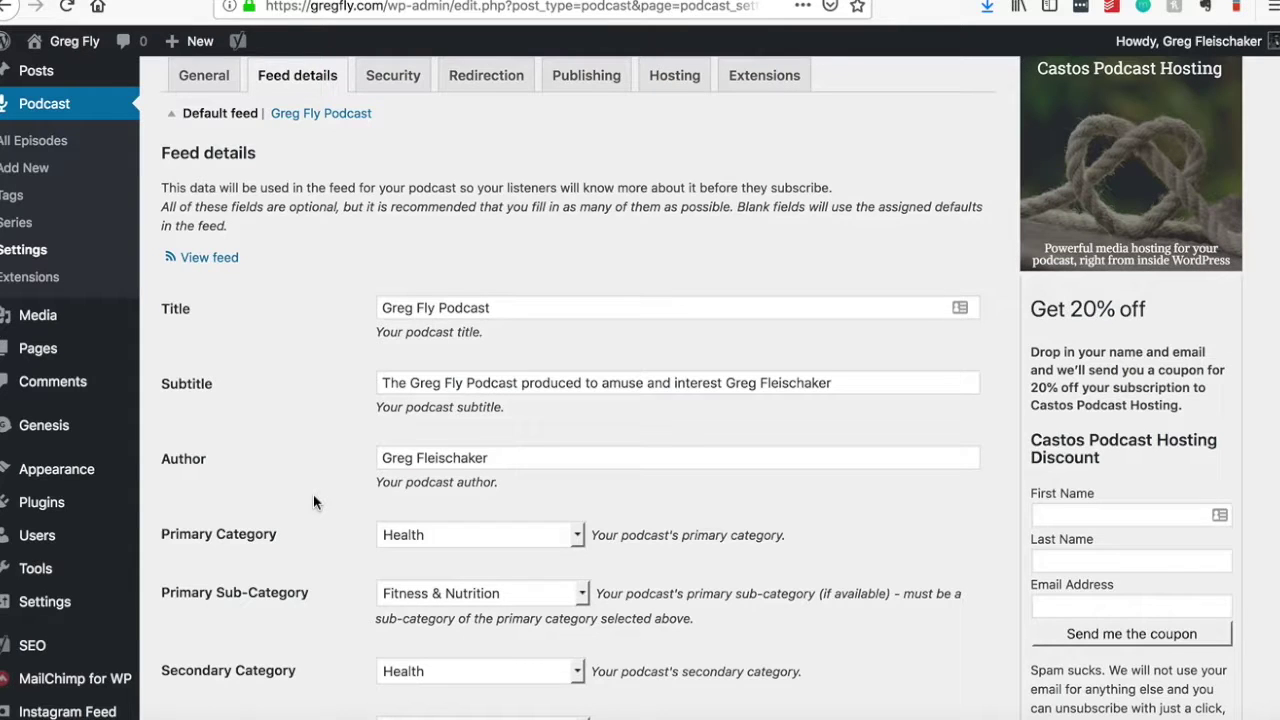
pyautogui.scroll(-4, 313, 500)
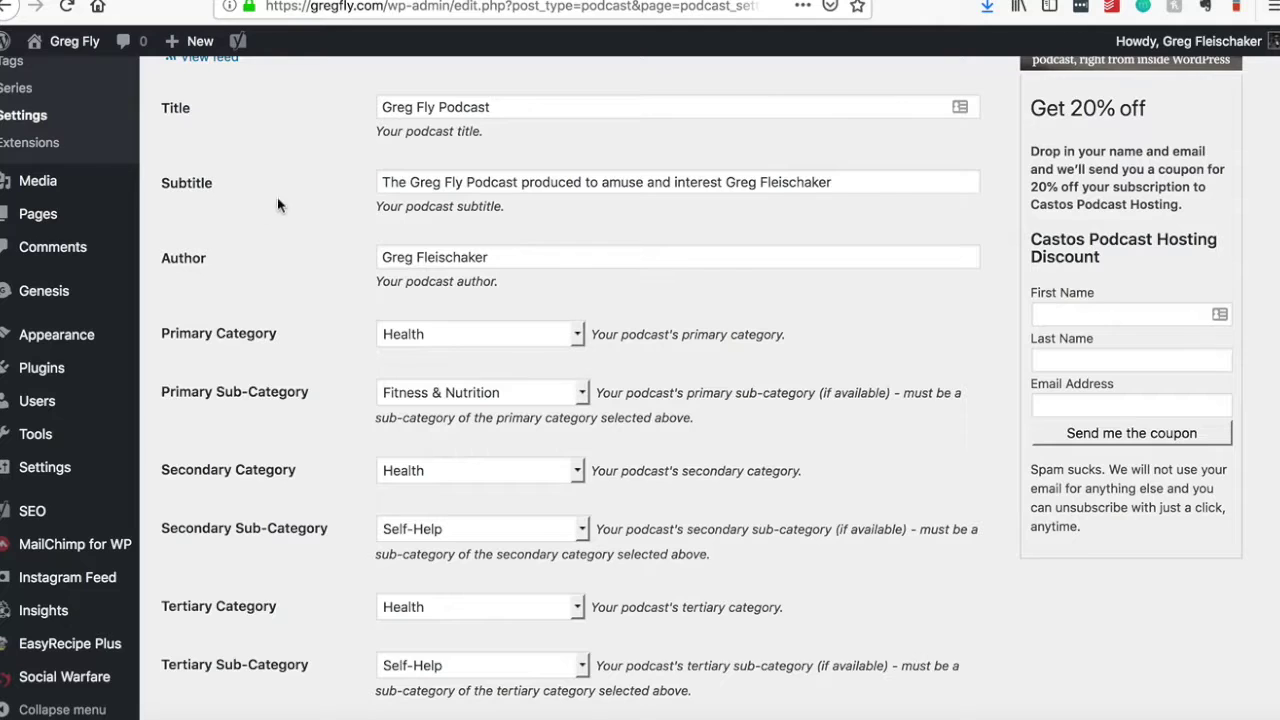
pyautogui.scroll(-5, 300, 370)
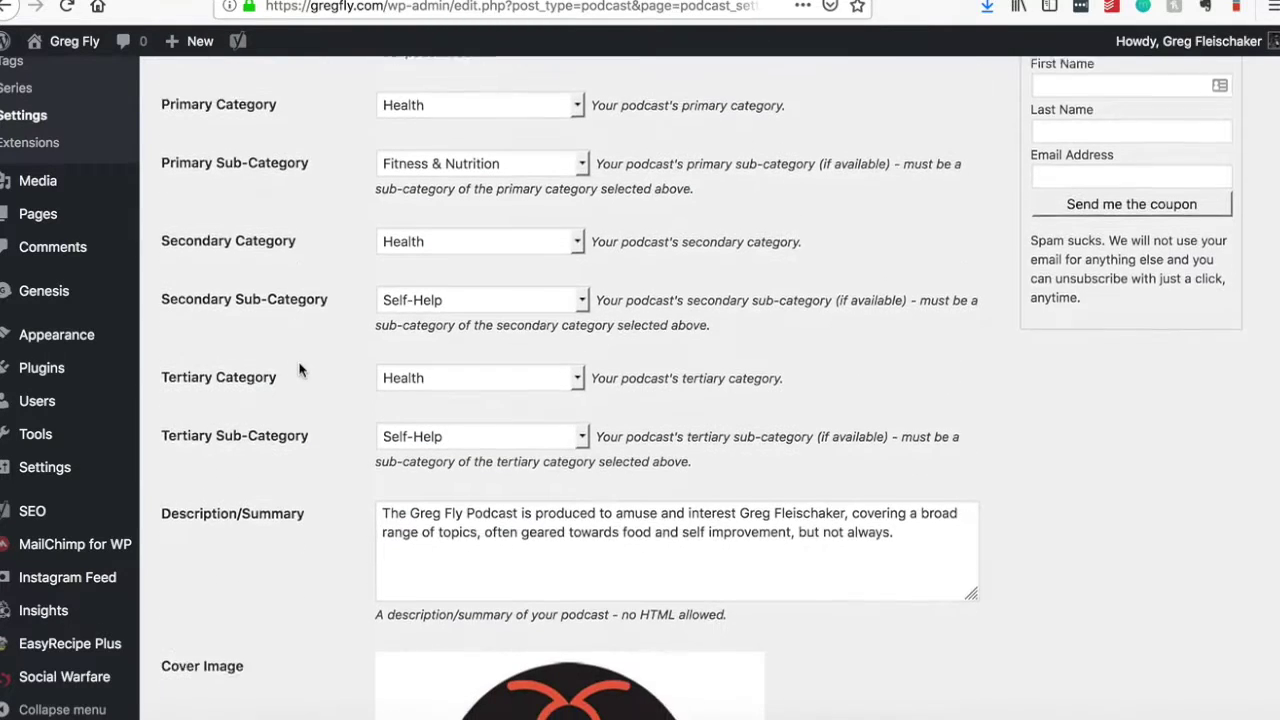
pyautogui.scroll(-3, 298, 370)
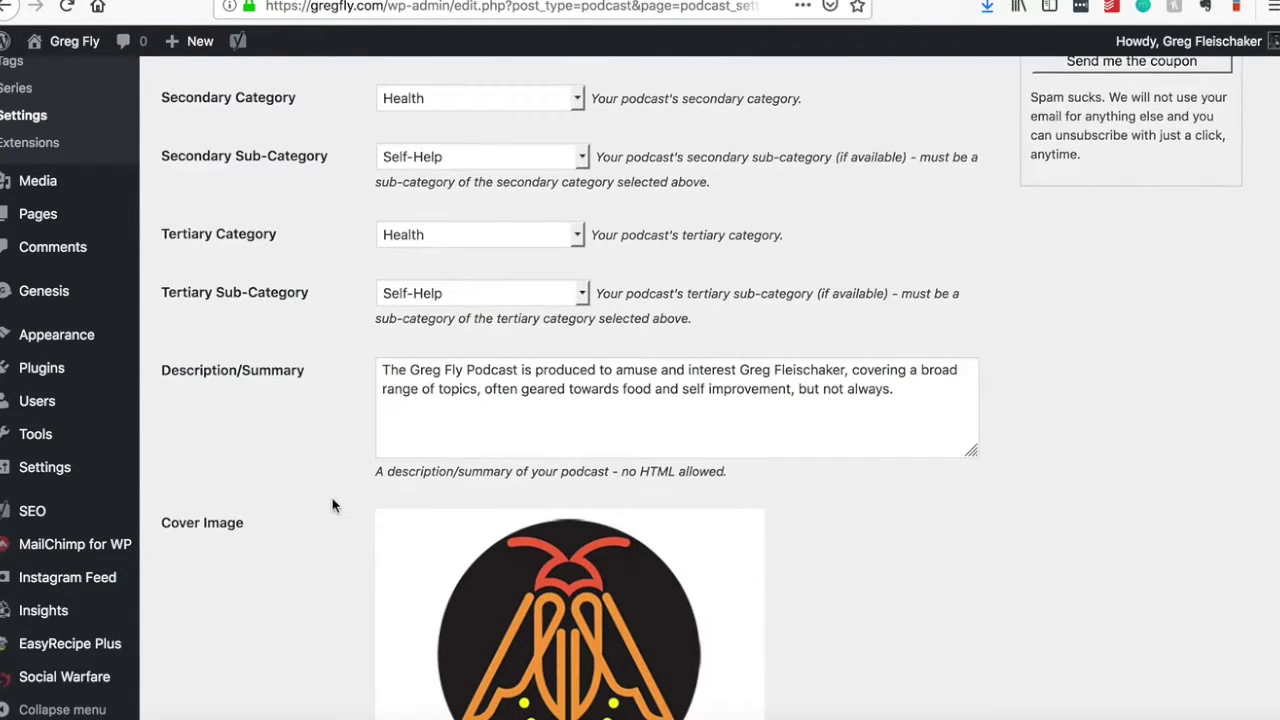
pyautogui.scroll(-8, 333, 505)
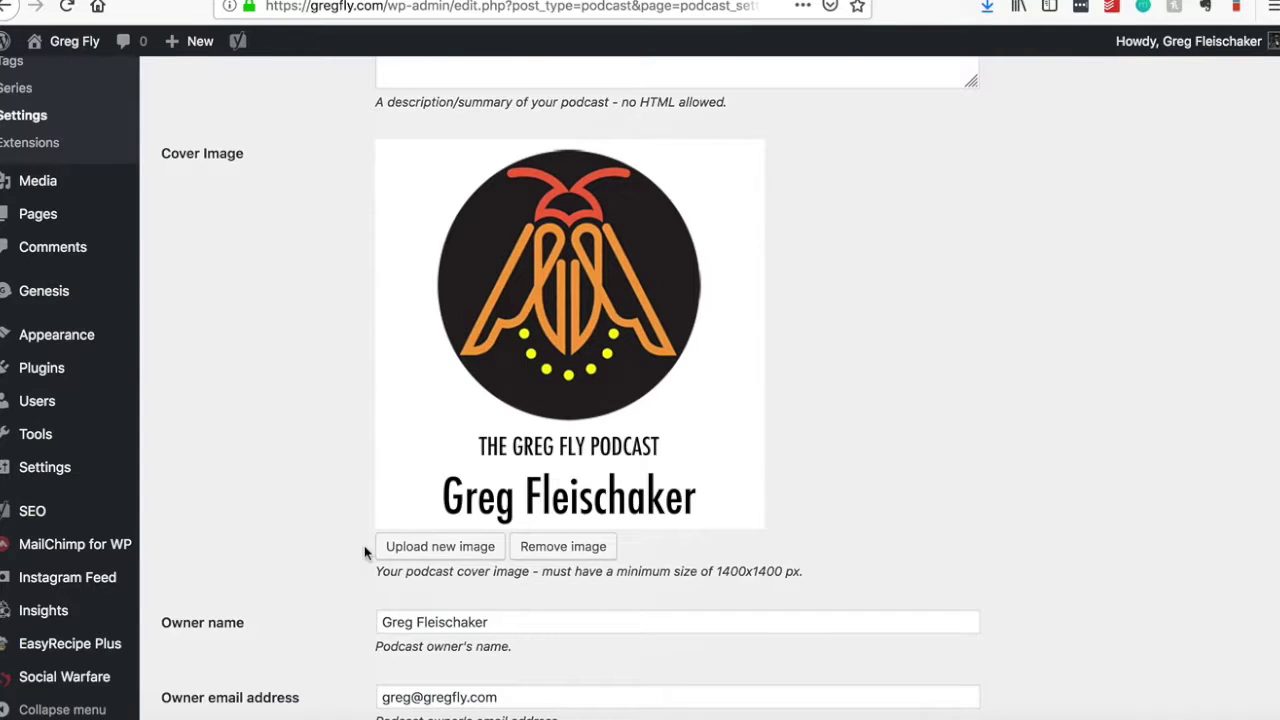
pyautogui.scroll(-3, 366, 551)
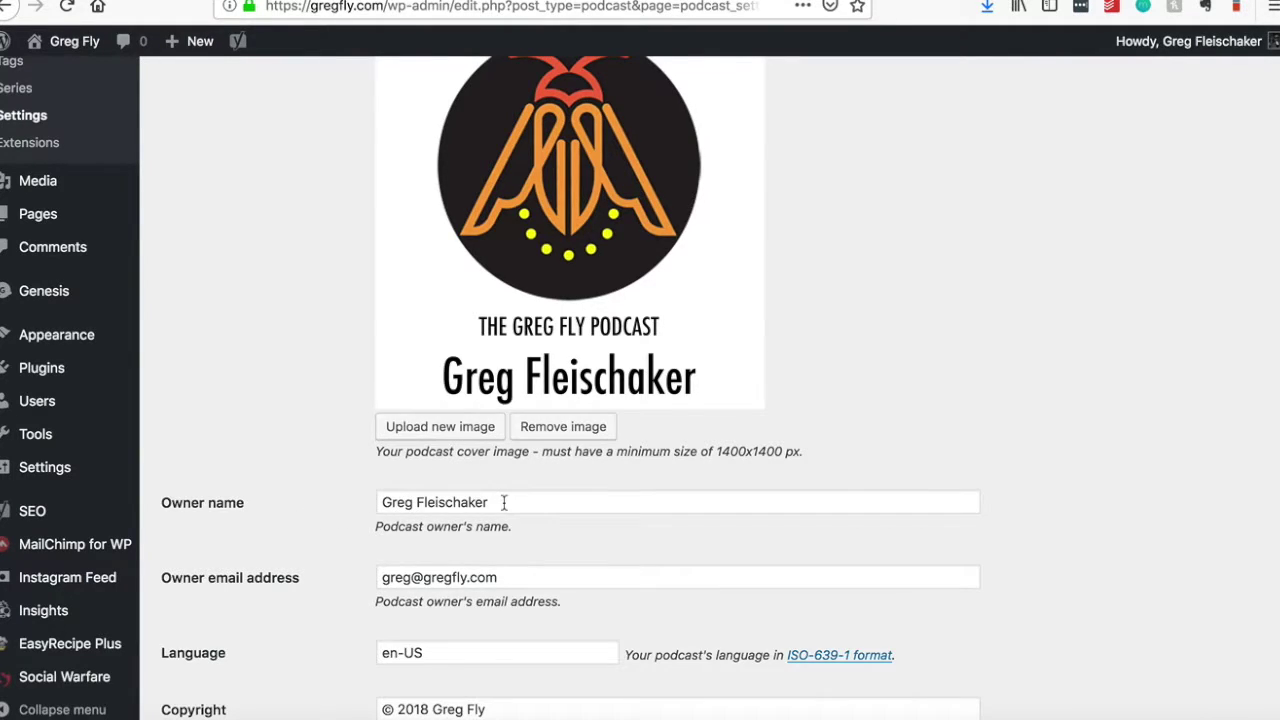
pyautogui.scroll(-2, 504, 502)
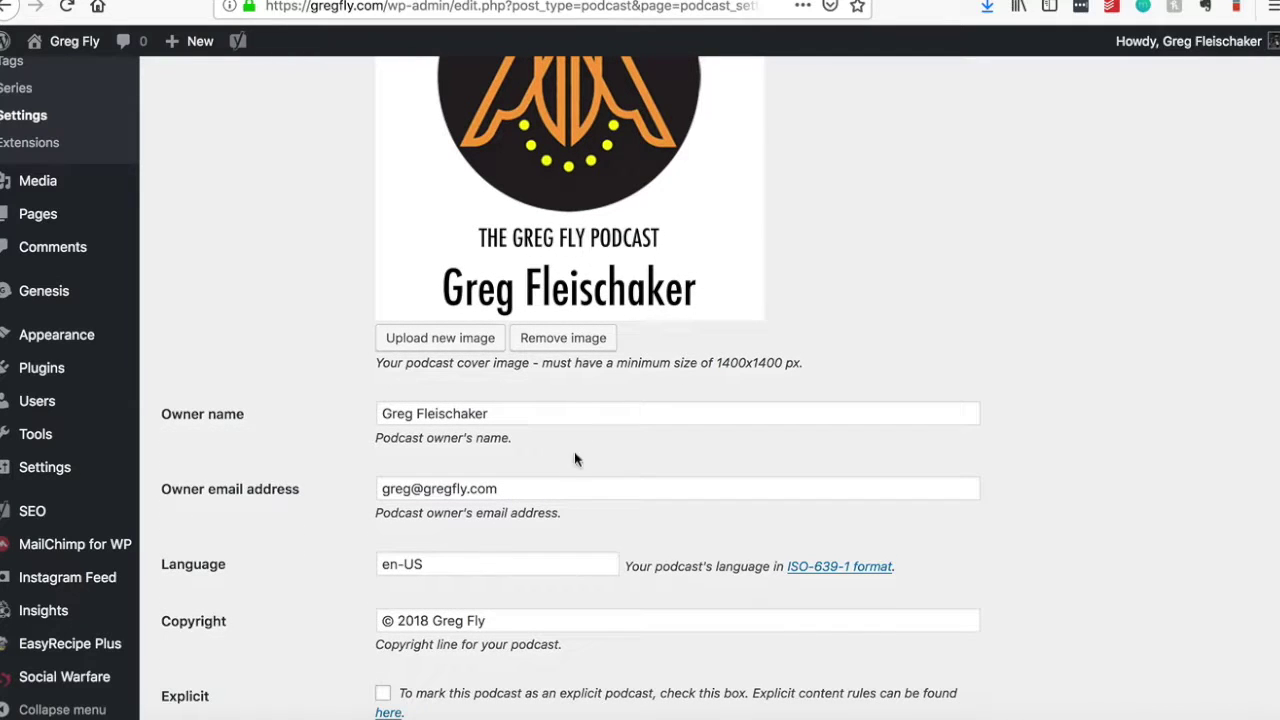
pyautogui.scroll(-8, 338, 510)
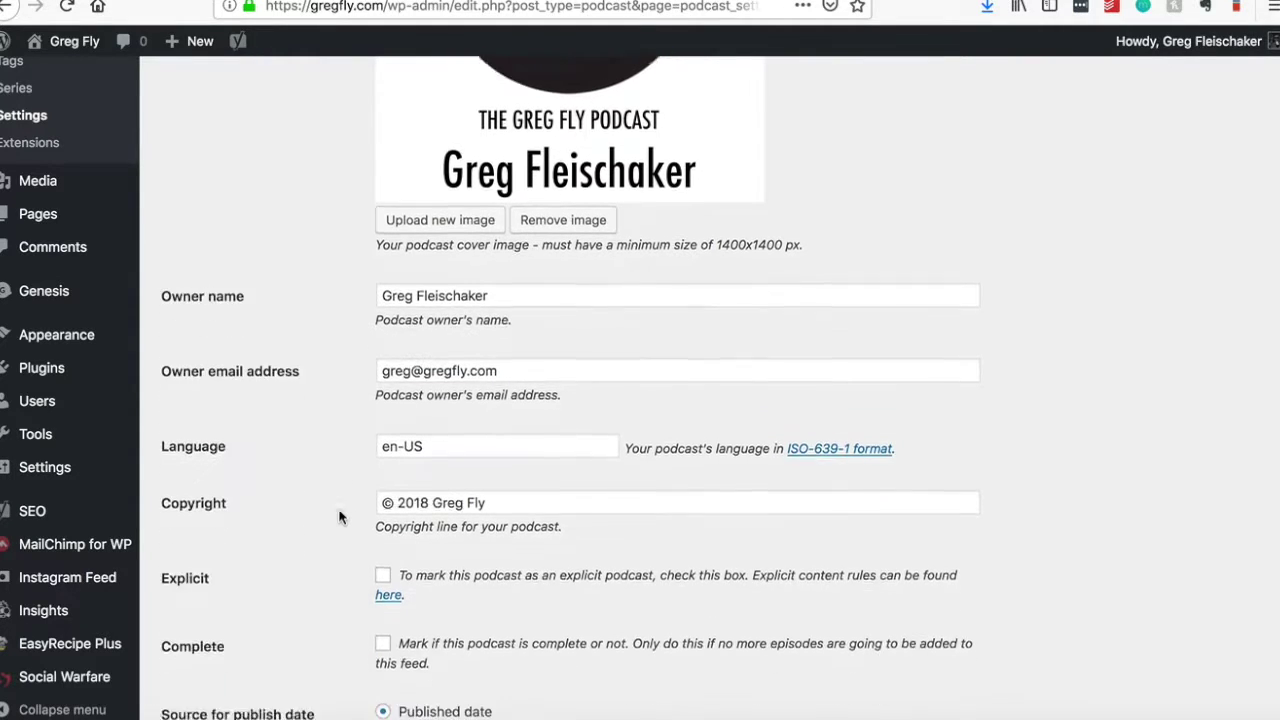
pyautogui.scroll(-5, 338, 516)
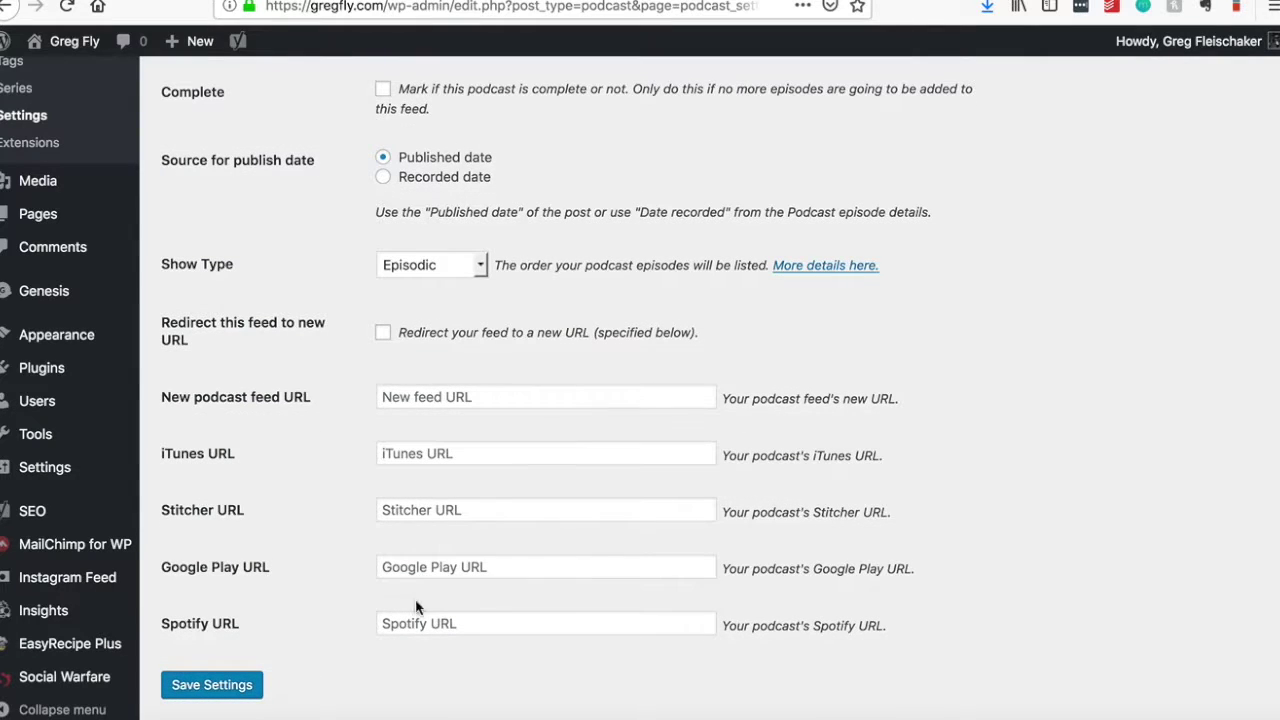
pyautogui.scroll(20, 270, 555)
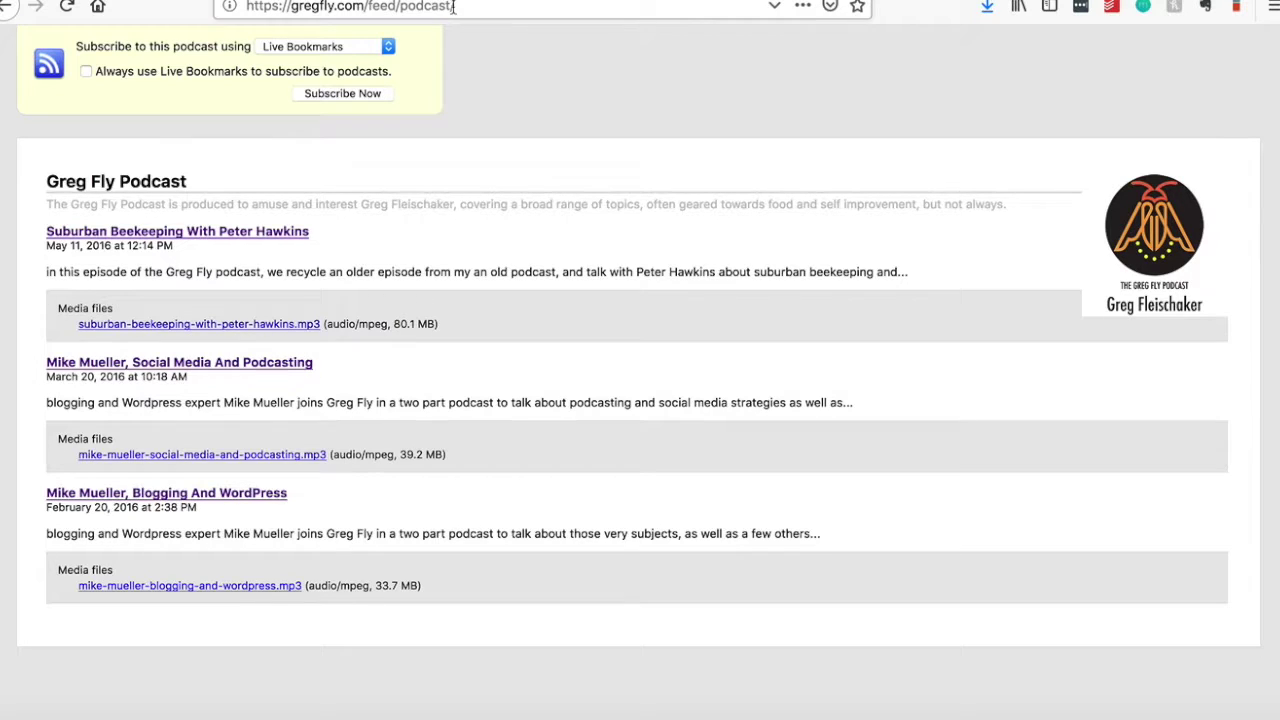
# - Check the gregfly.com/feed/podcast/ feed's three mp3 episodes, then go to the iTunes Connect page
pyautogui.write('/')
pyautogui.hotkey('ctrl', 'Tab')
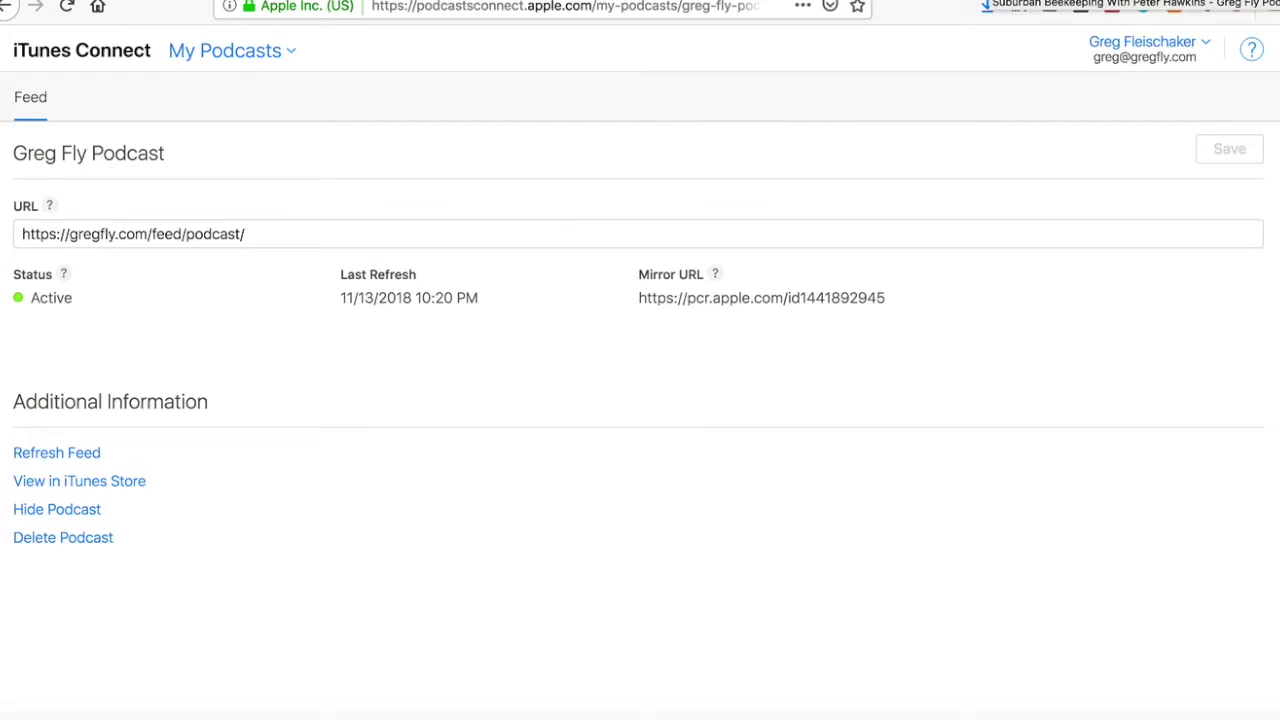
pyautogui.click(980, 3)
# - Review the live Suburban Beekeeping episode post, then open it in the post editor
pyautogui.scroll(10, 812, 271)
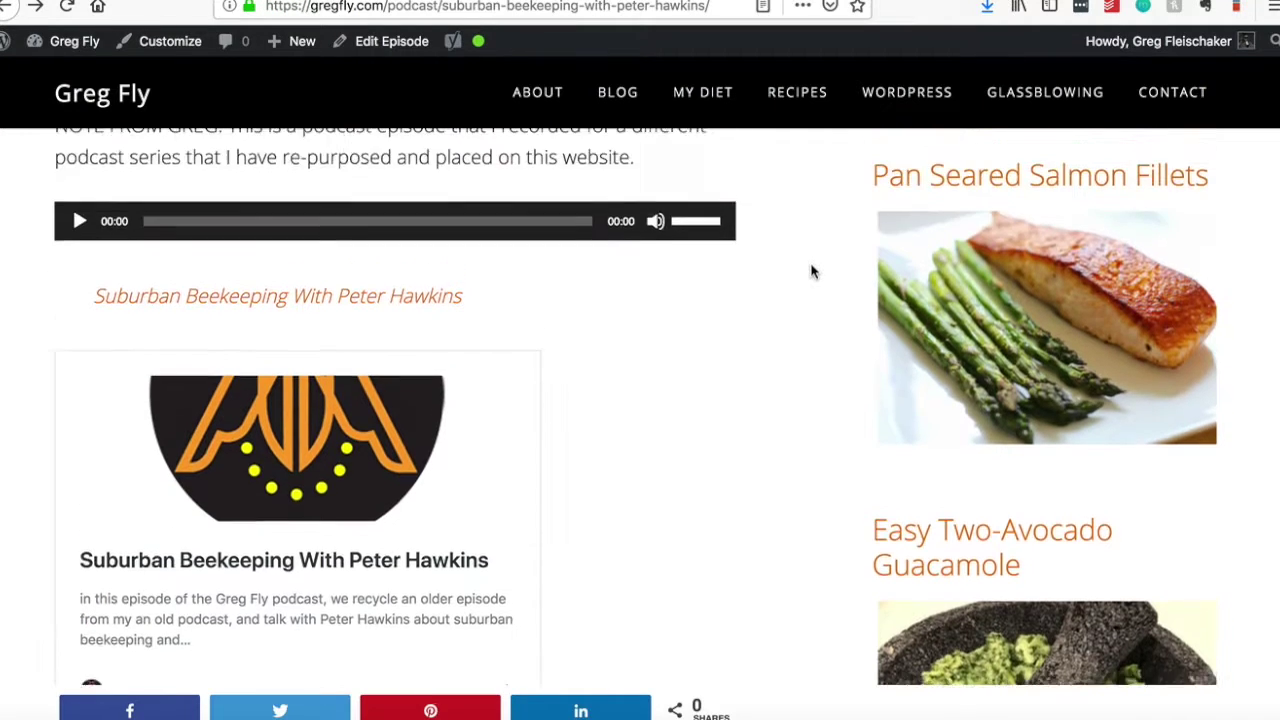
pyautogui.scroll(3, 812, 271)
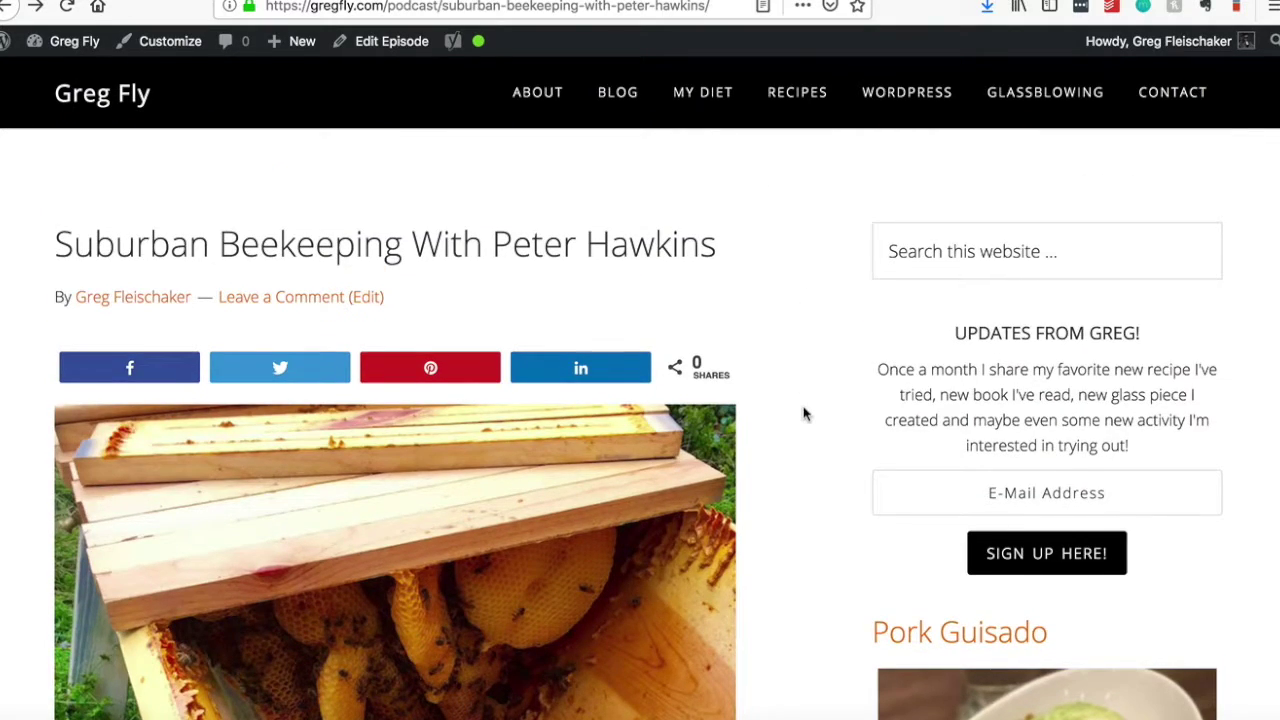
pyautogui.scroll(-5, 803, 413)
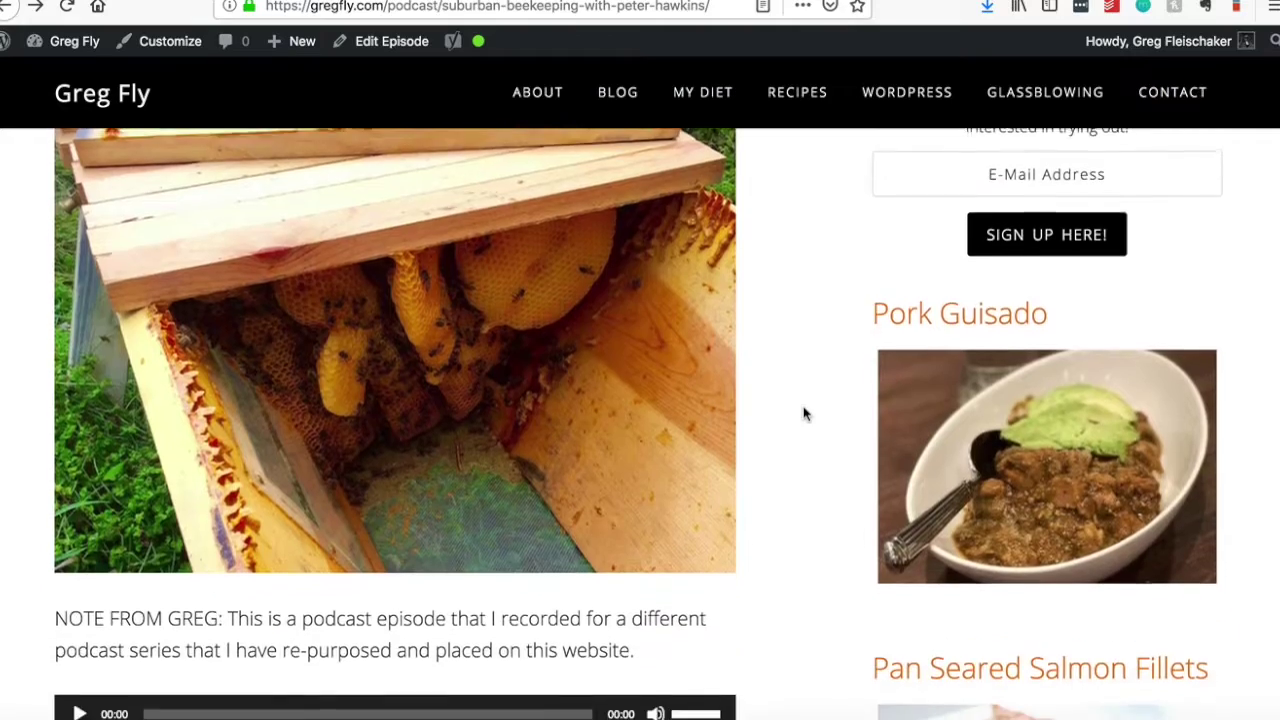
pyautogui.scroll(-4, 803, 413)
pyautogui.scroll(-1, 803, 413)
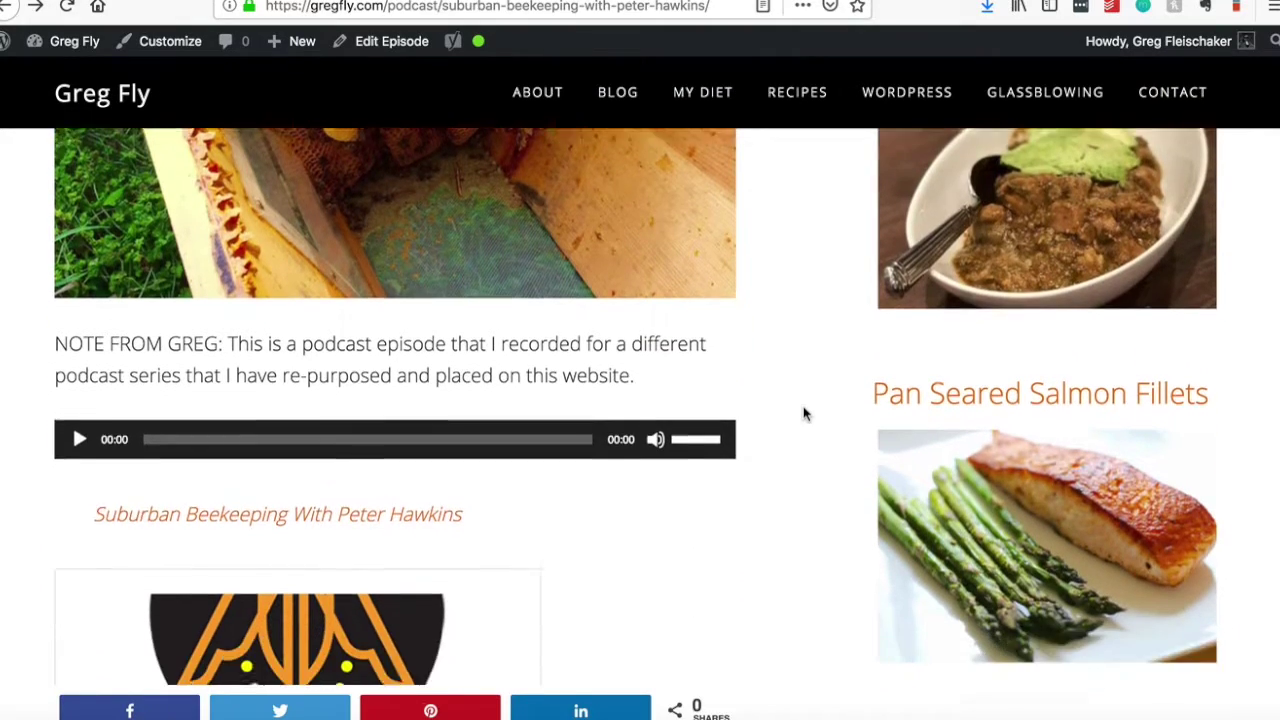
pyautogui.scroll(-3, 803, 413)
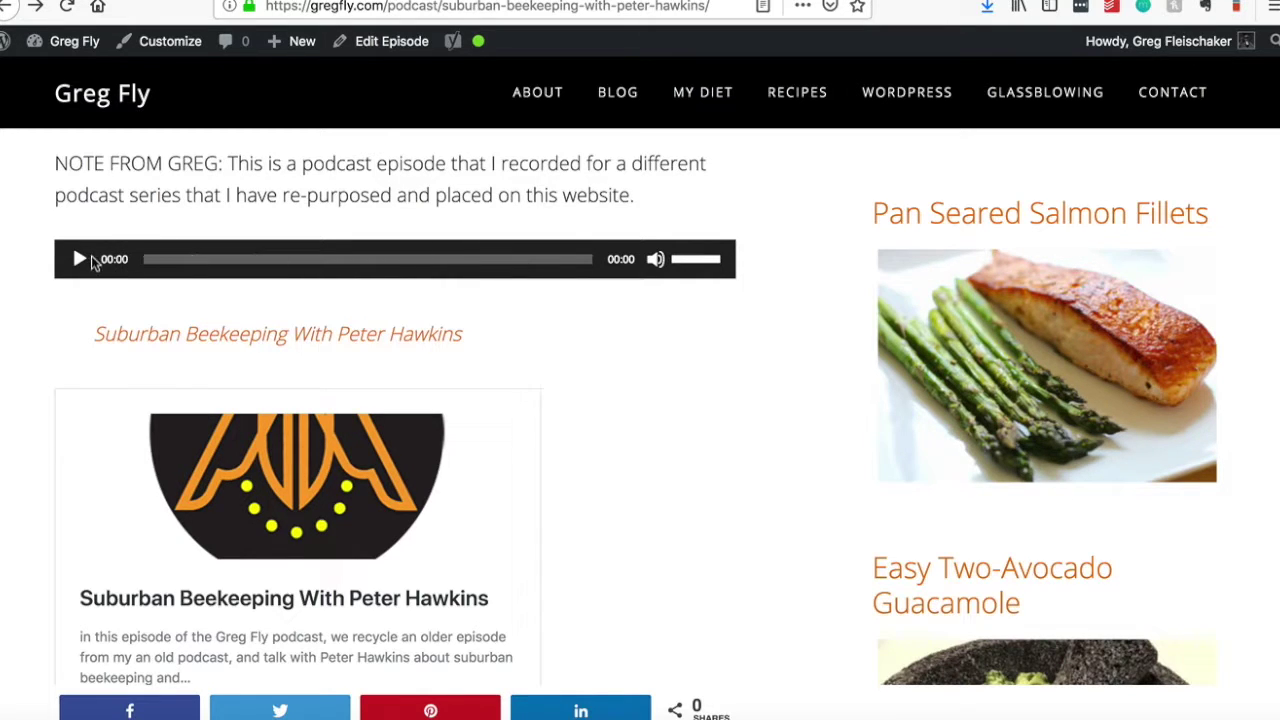
pyautogui.scroll(-4, 587, 385)
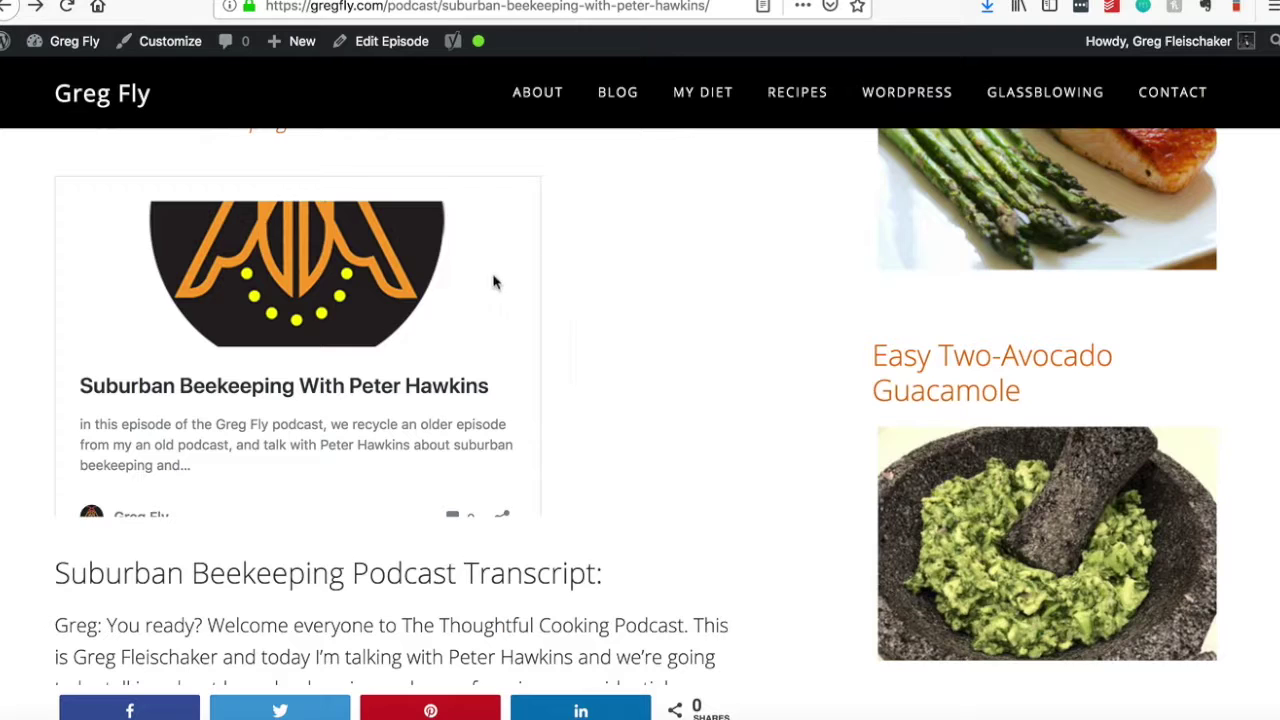
pyautogui.click(369, 46)
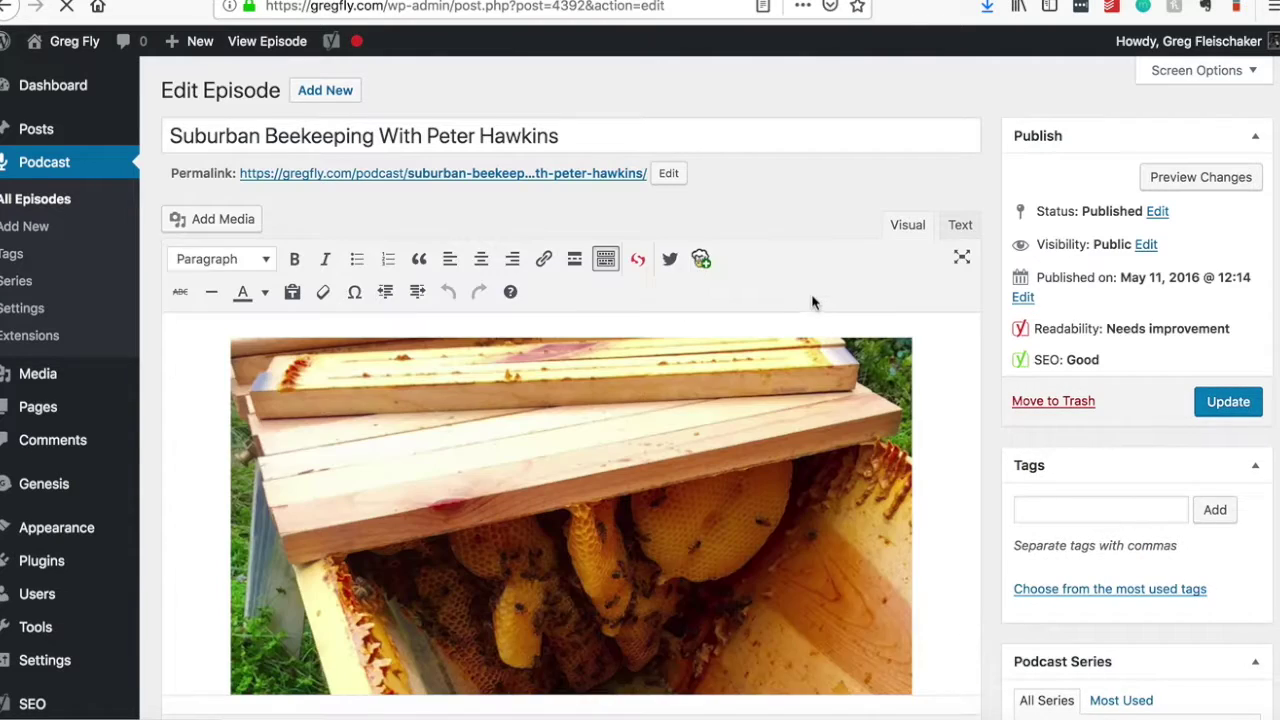
pyautogui.scroll(-2, 815, 307)
pyautogui.scroll(-10, 956, 389)
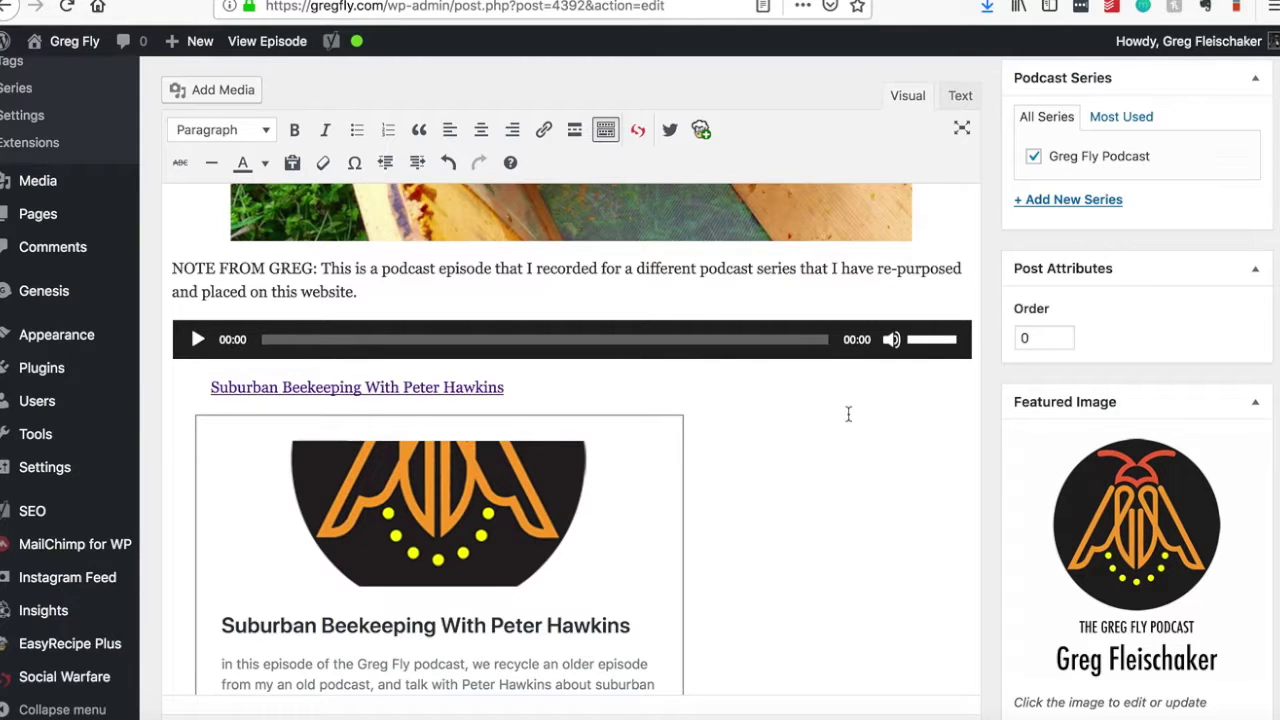
pyautogui.scroll(-2, 734, 447)
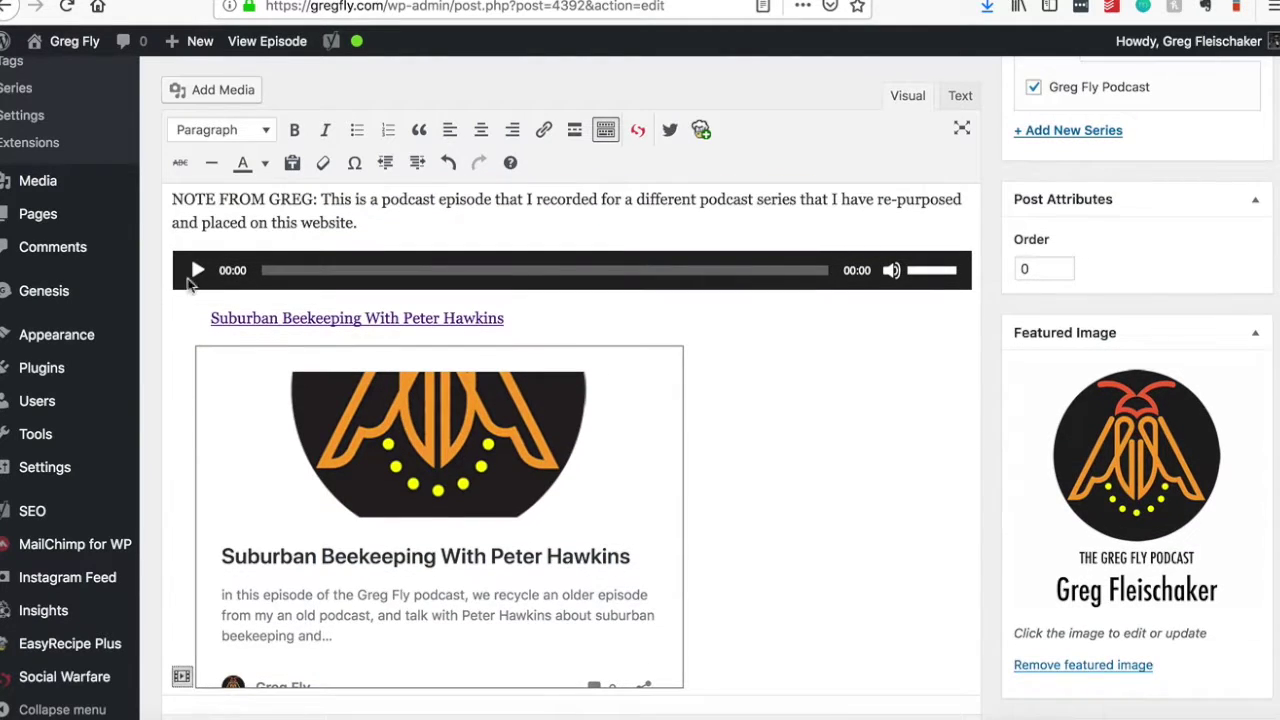
pyautogui.scroll(-3, 440, 490)
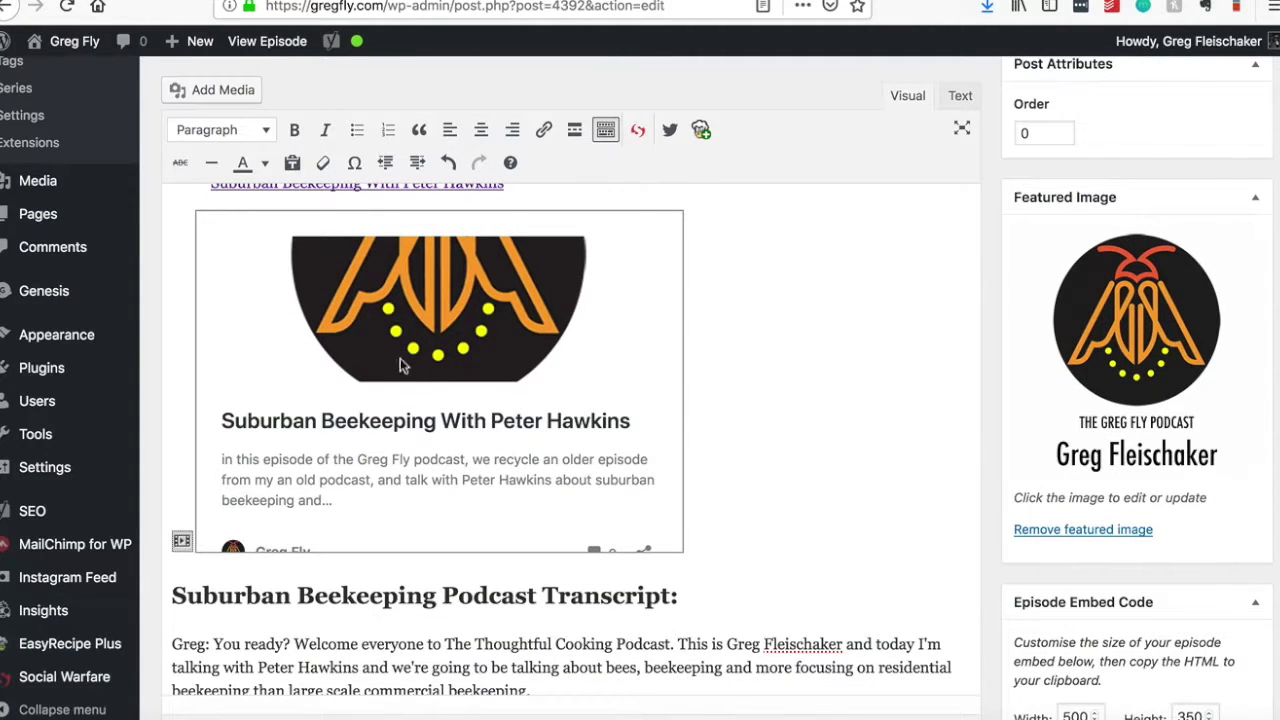
pyautogui.scroll(-1, 355, 450)
pyautogui.scroll(2, 355, 450)
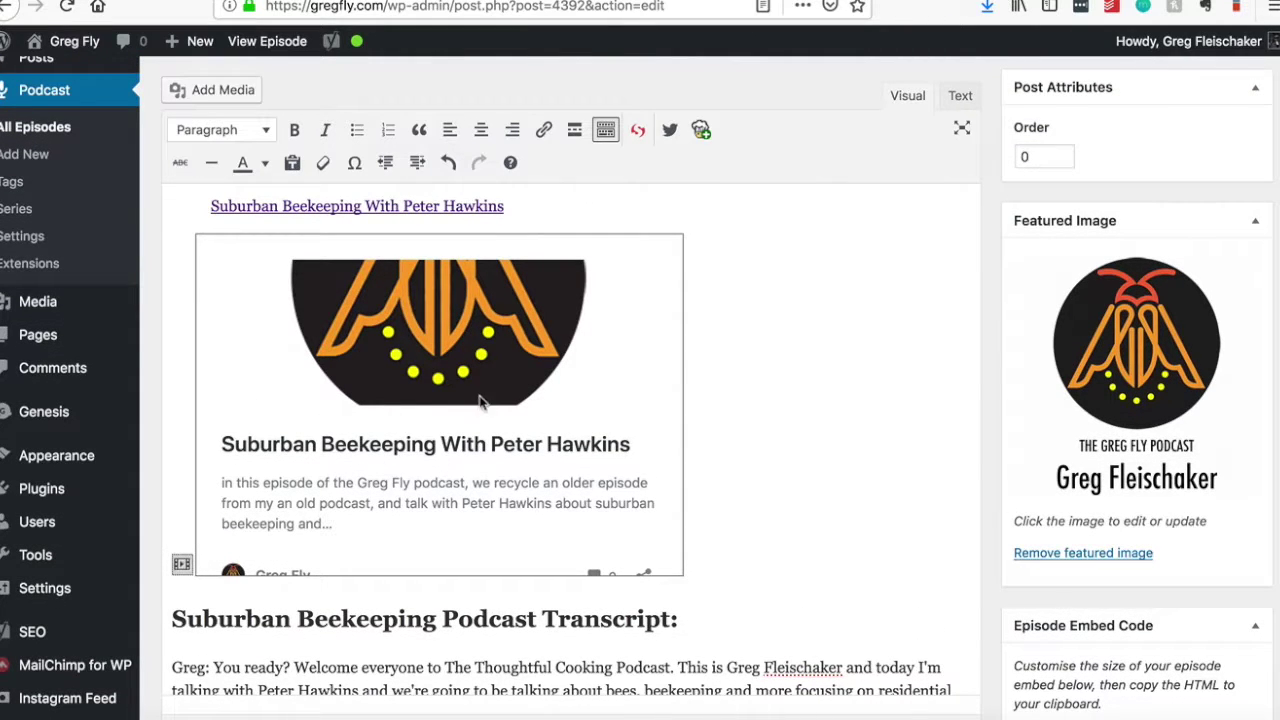
pyautogui.scroll(-3, 894, 543)
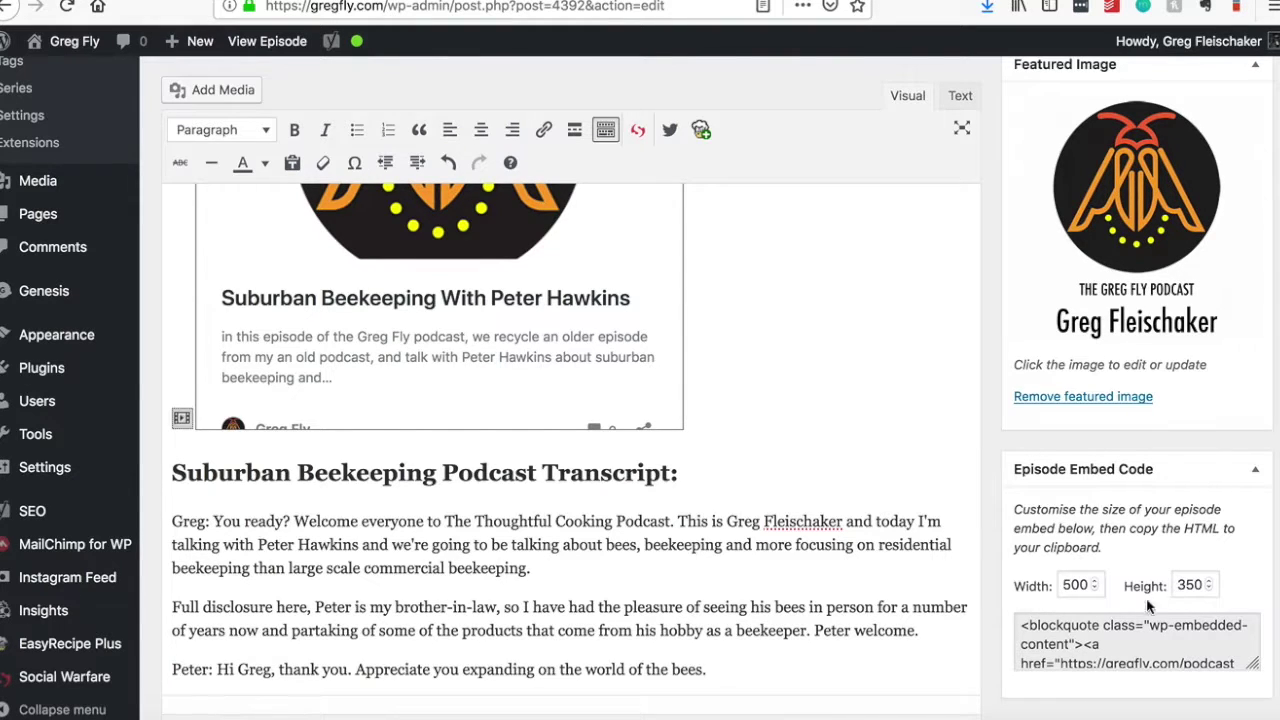
pyautogui.scroll(-1, 1141, 608)
pyautogui.scroll(1, 1141, 608)
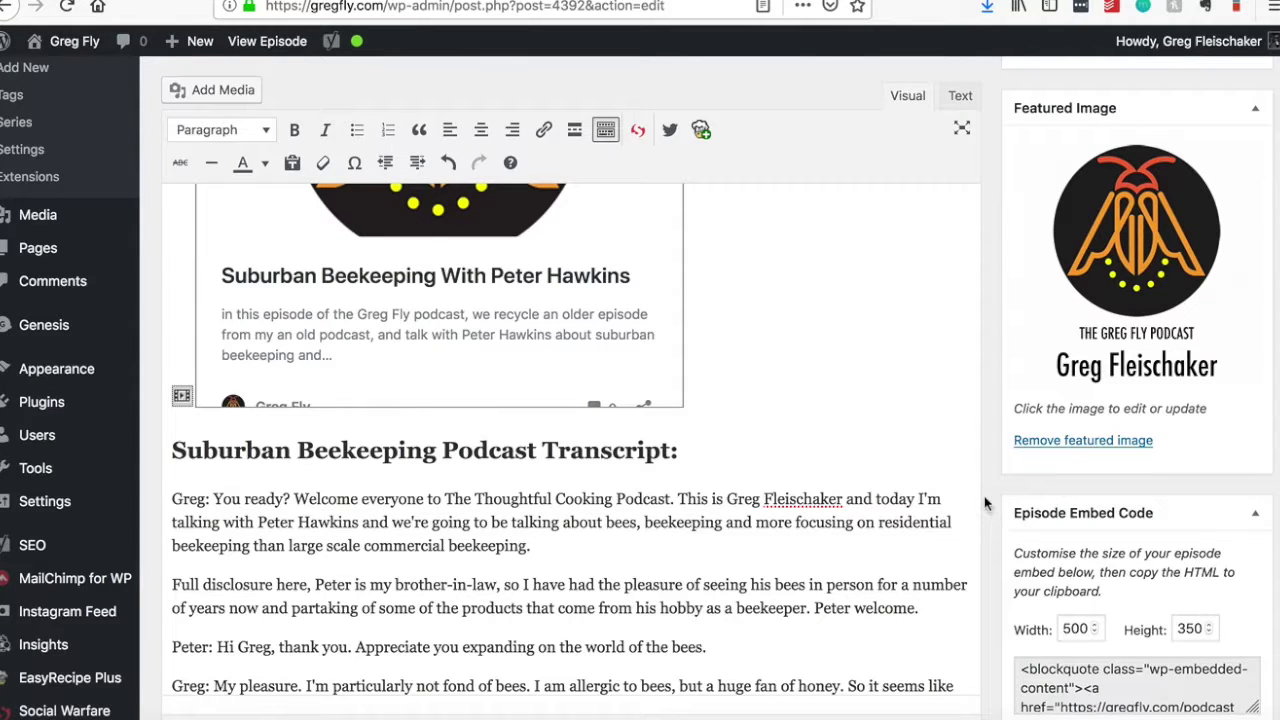
pyautogui.scroll(5, 984, 496)
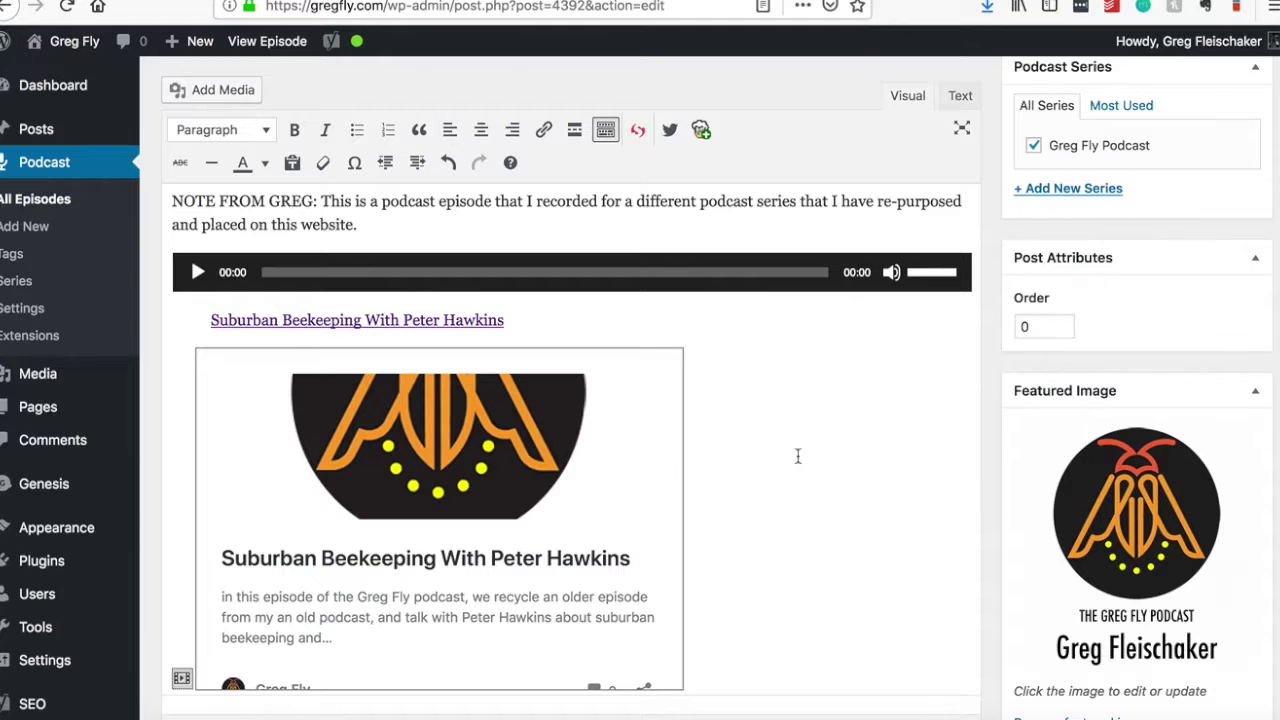
pyautogui.click(960, 95)
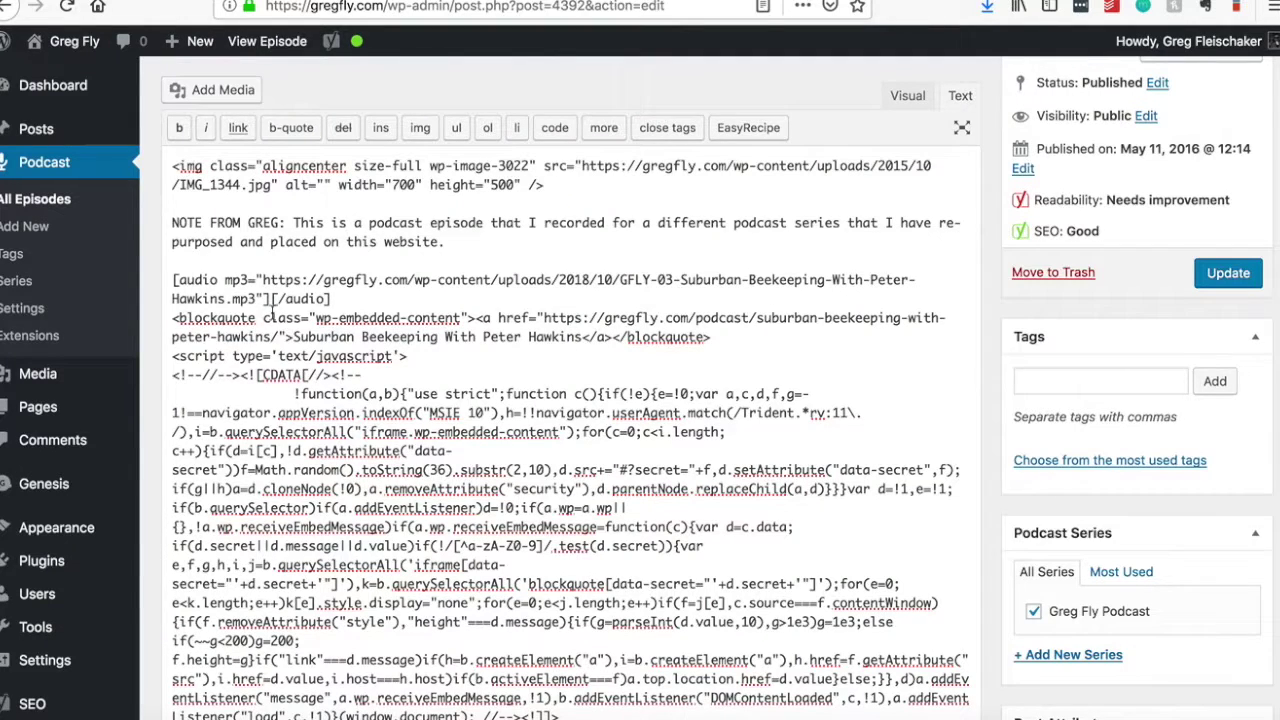
# - Delete the embedded episode card's blockquote/script/iframe code in the Text view
pyautogui.scroll(-2, 272, 312)
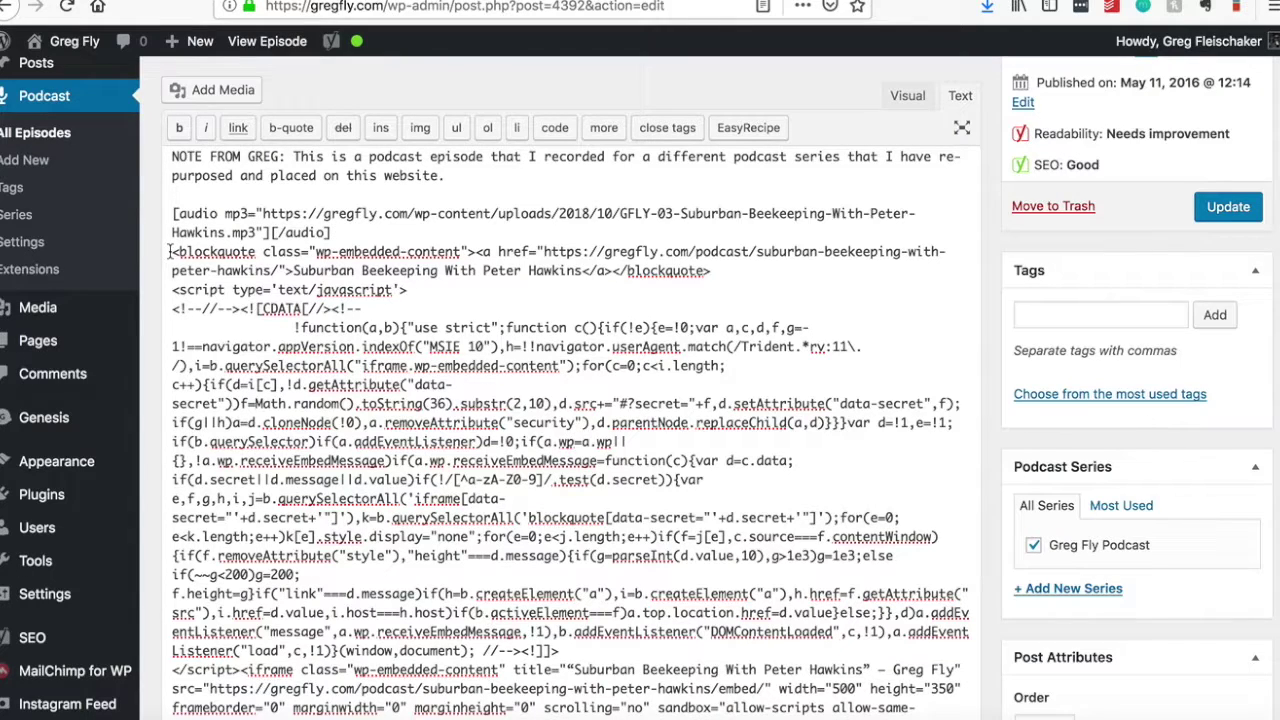
pyautogui.moveTo(170, 251); pyautogui.dragTo(463, 533)
pyautogui.press('BackSpace')
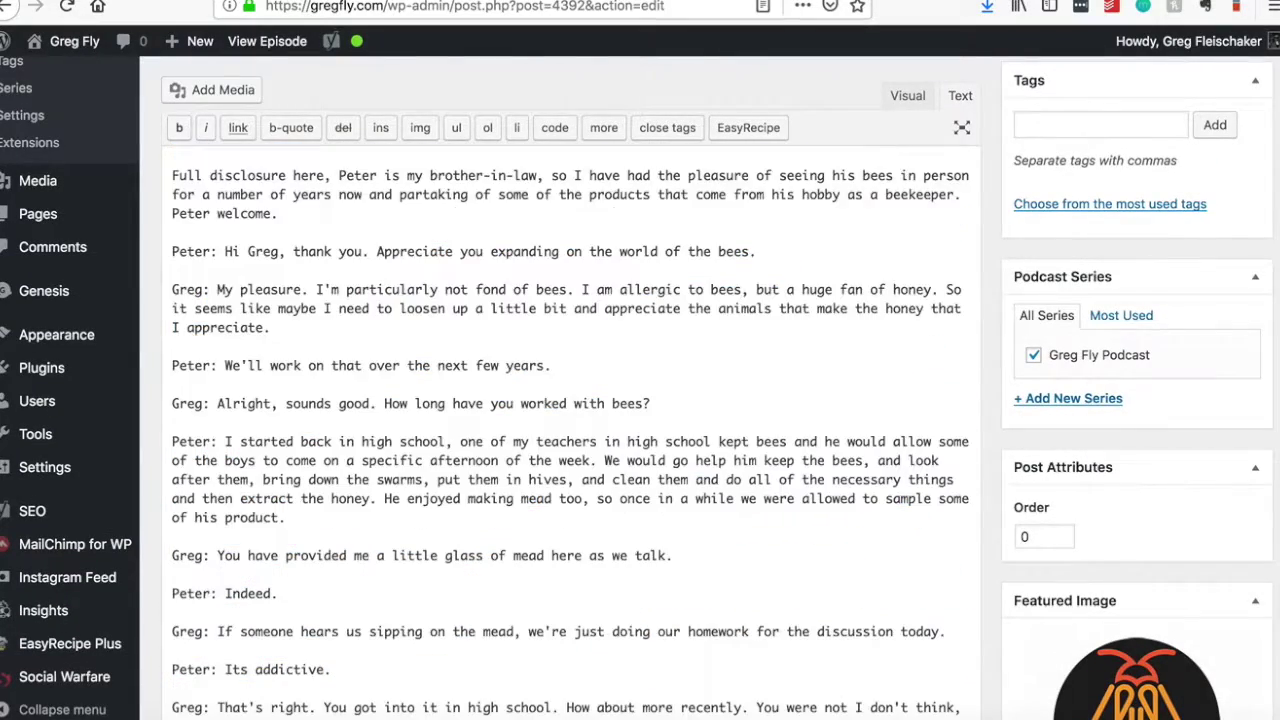
pyautogui.click(905, 97)
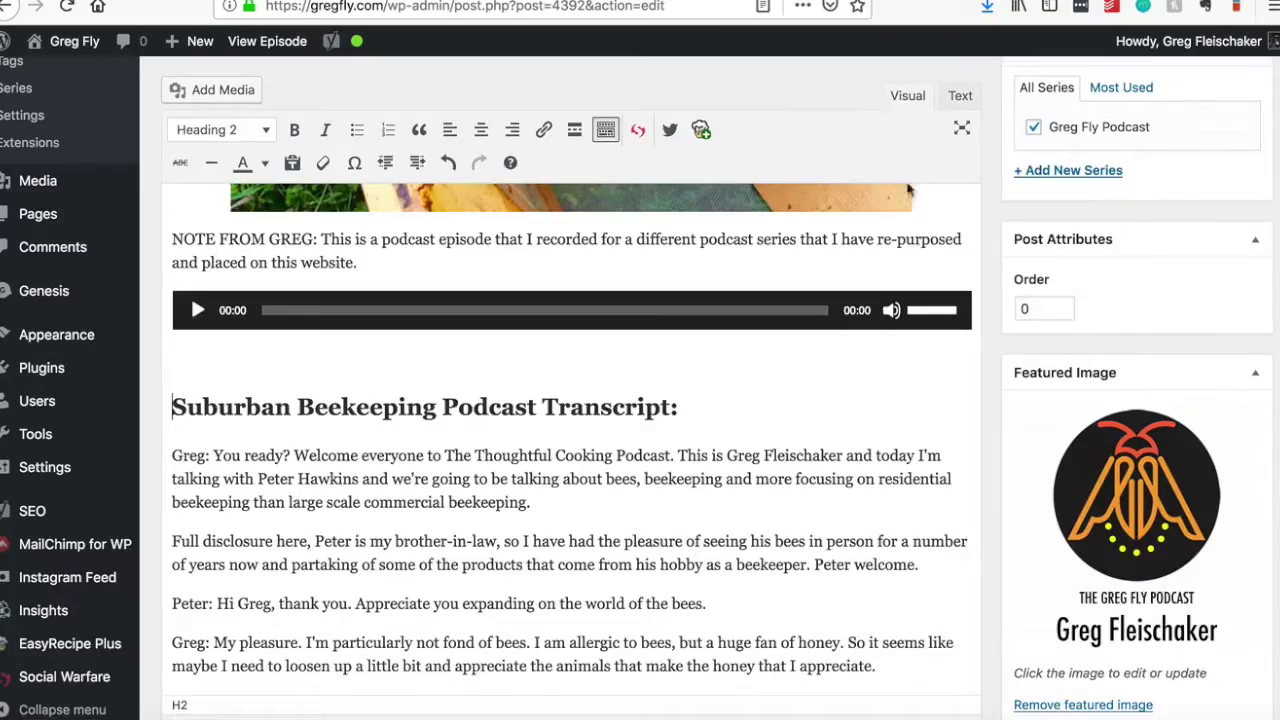
# - Remove the stray &nbsp; line above the transcript heading and update the episode
pyautogui.click(431, 365)
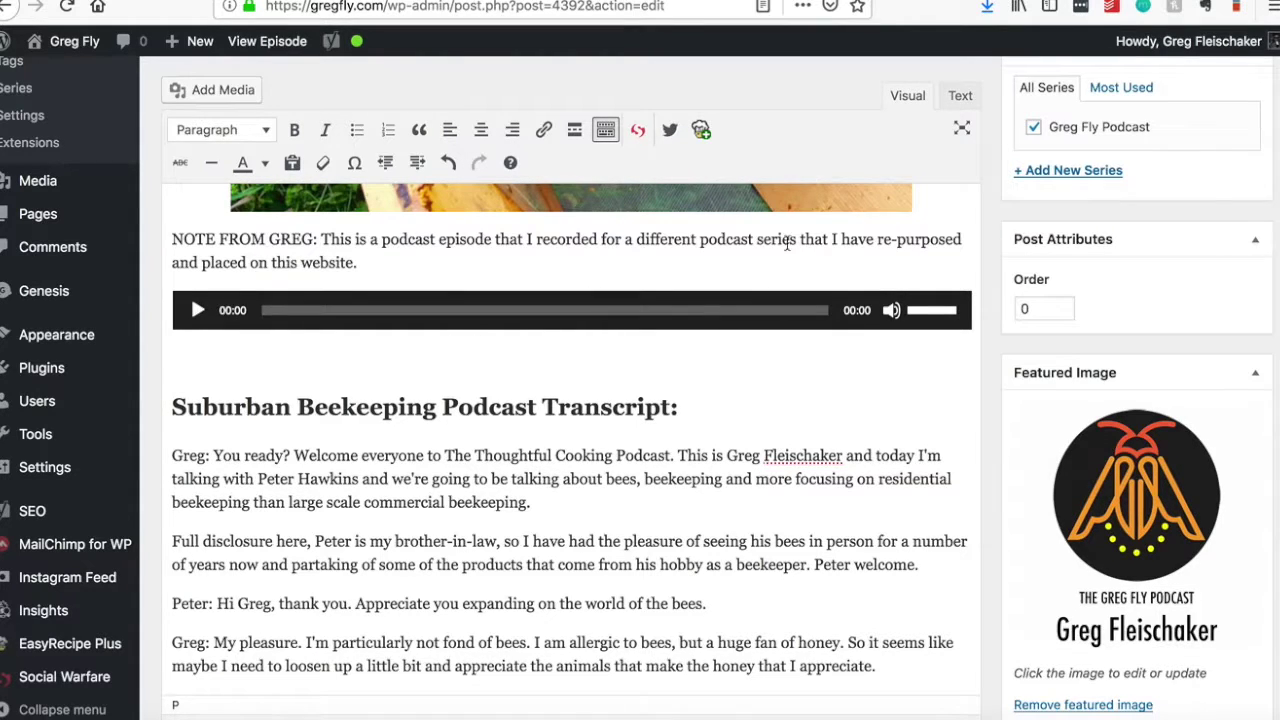
pyautogui.click(960, 98)
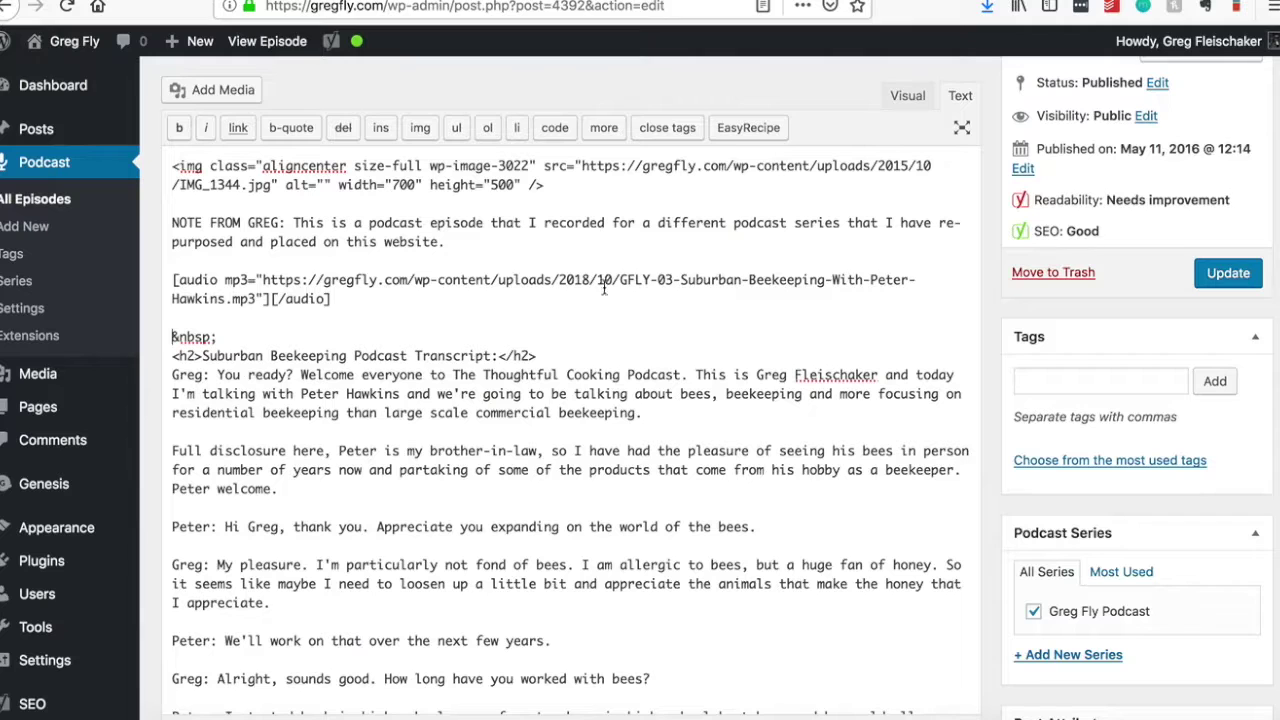
pyautogui.moveTo(228, 337); pyautogui.dragTo(171, 337)
pyautogui.press('BackSpace')
pyautogui.press('BackSpace')
pyautogui.click(906, 96)
pyautogui.scroll(5, 1145, 290)
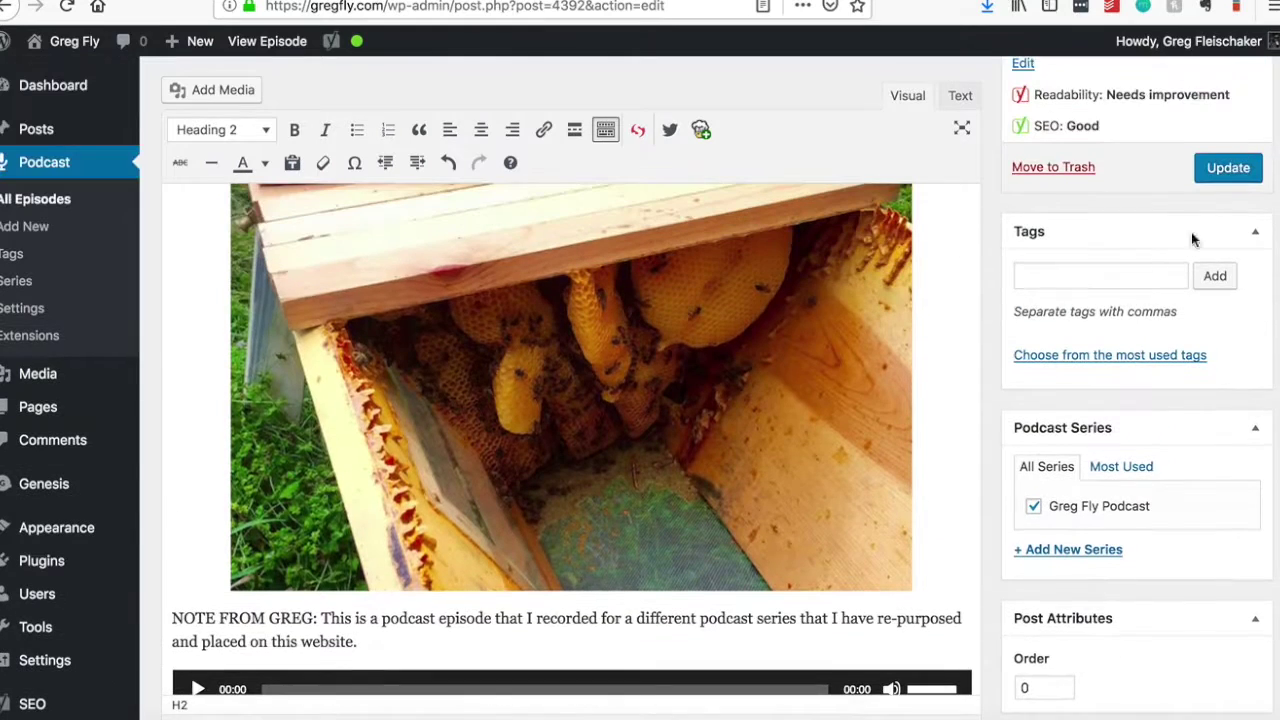
pyautogui.click(1225, 174)
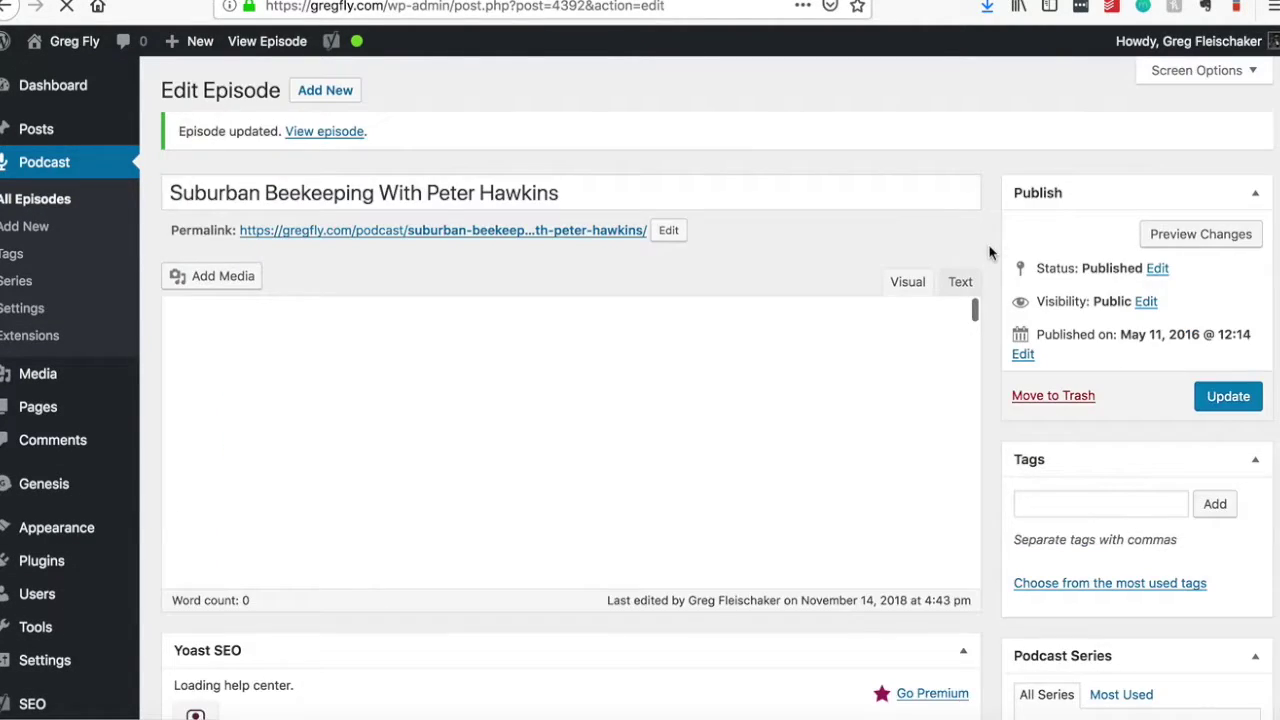
# - Scroll through the updated episode to check the saved content
pyautogui.scroll(-15, 990, 252)
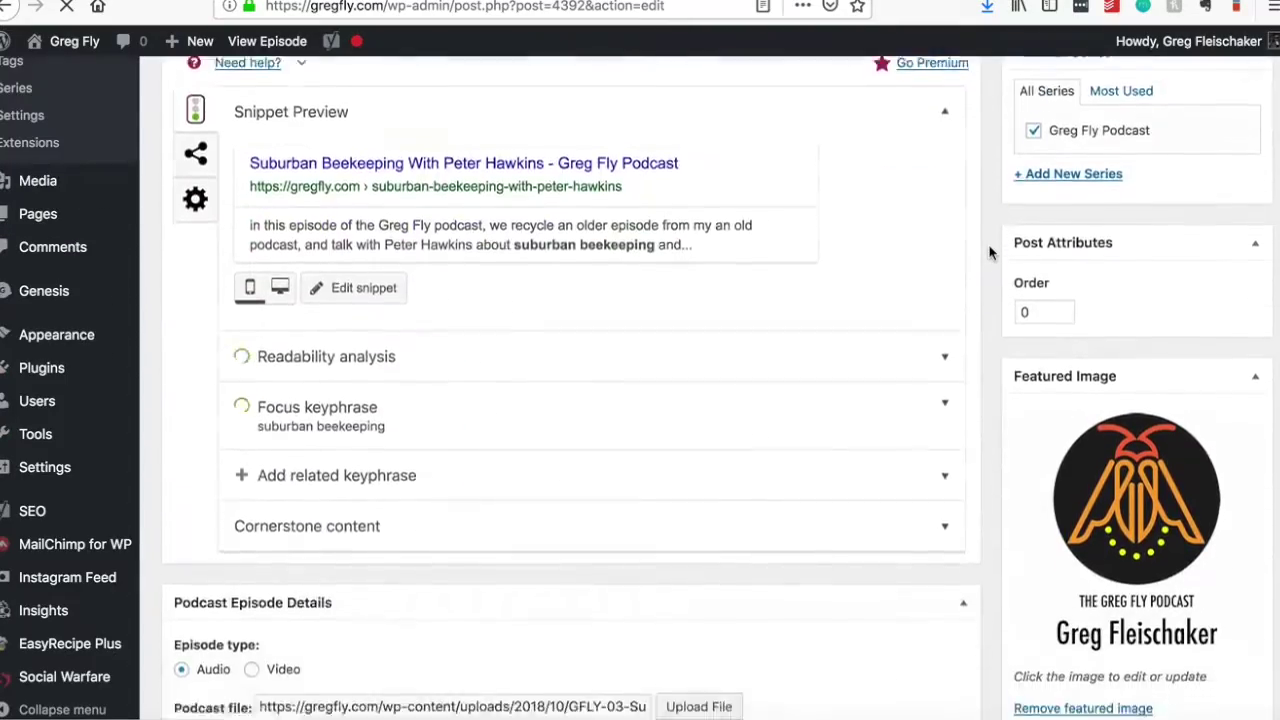
pyautogui.scroll(-15, 990, 252)
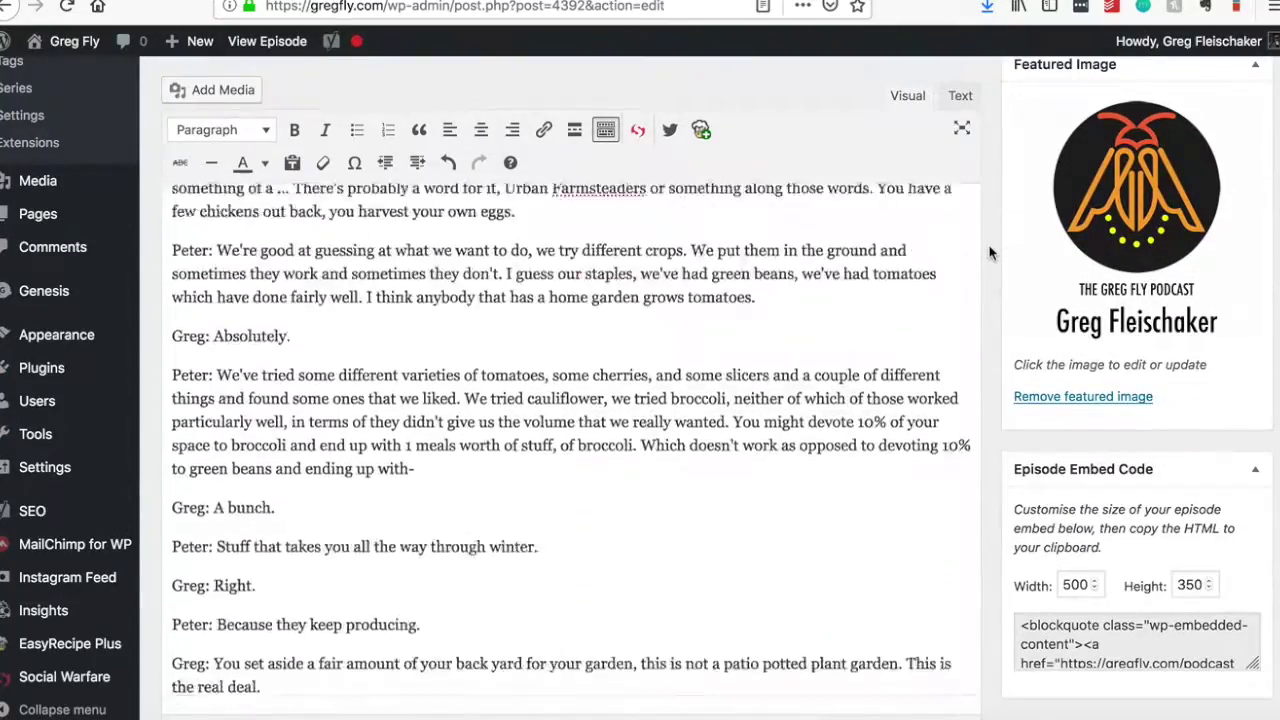
pyautogui.scroll(-20, 990, 252)
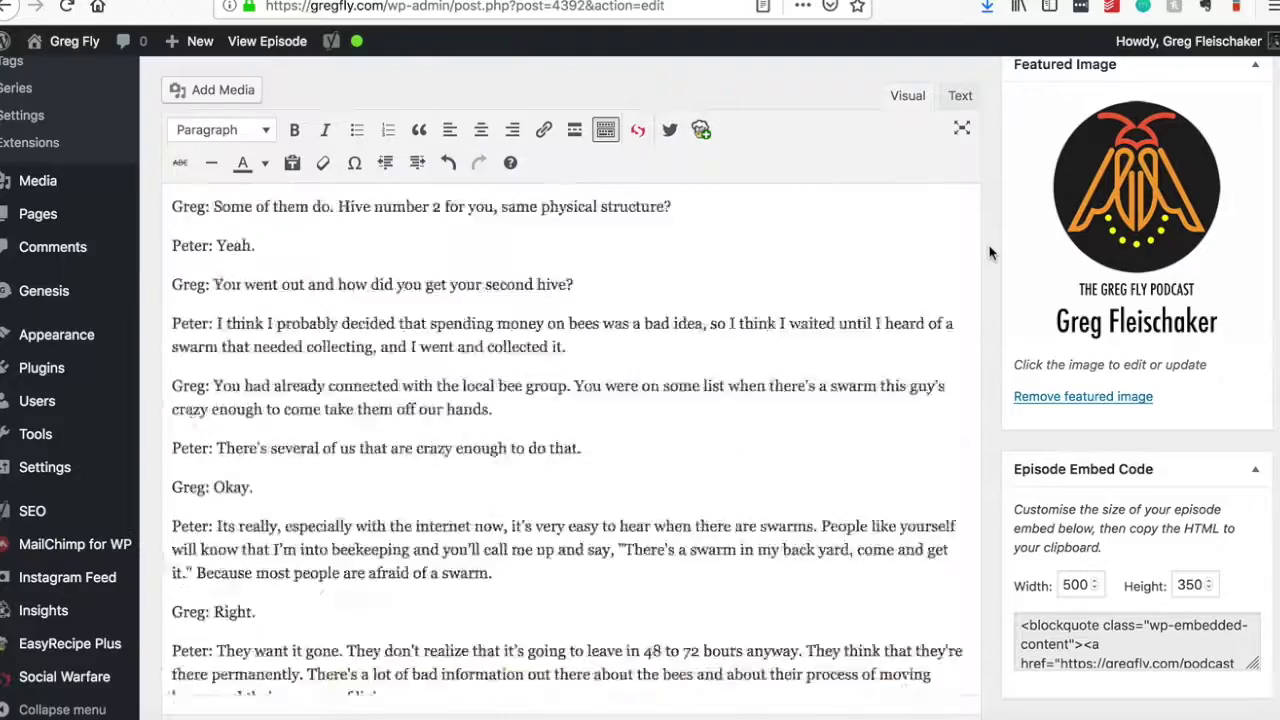
pyautogui.scroll(-20, 990, 252)
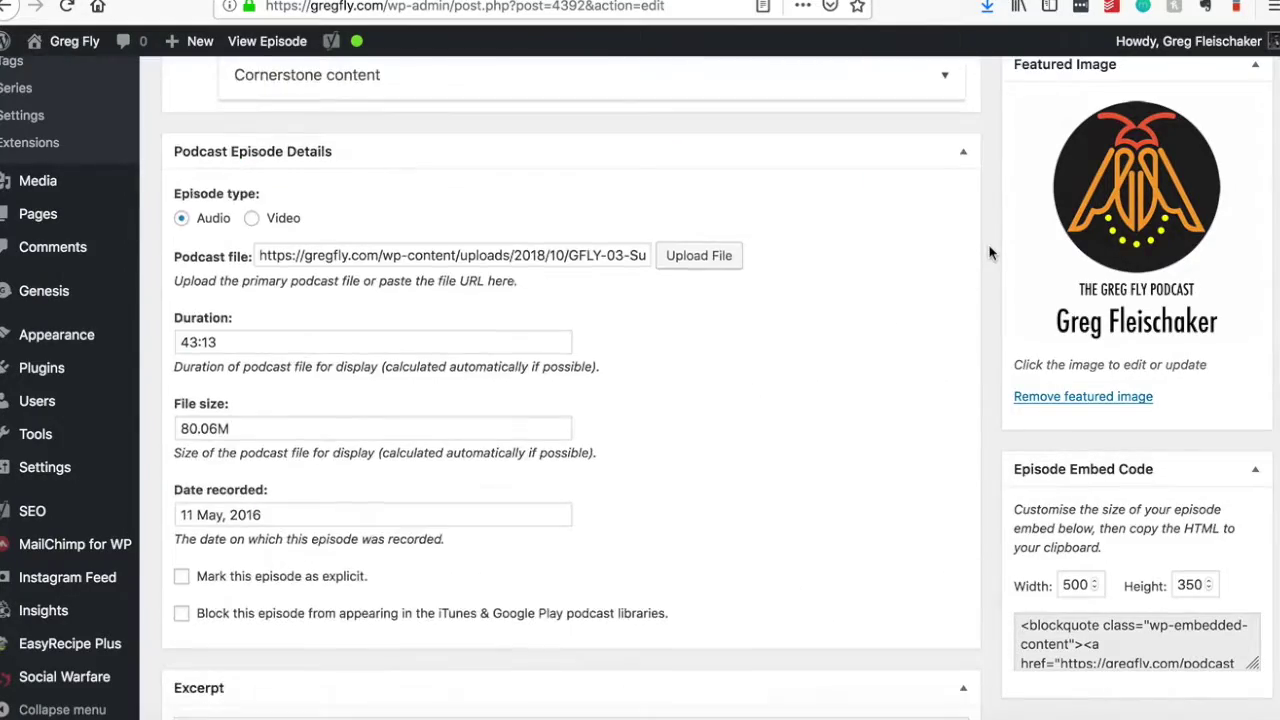
pyautogui.scroll(-3, 990, 252)
pyautogui.scroll(4, 990, 252)
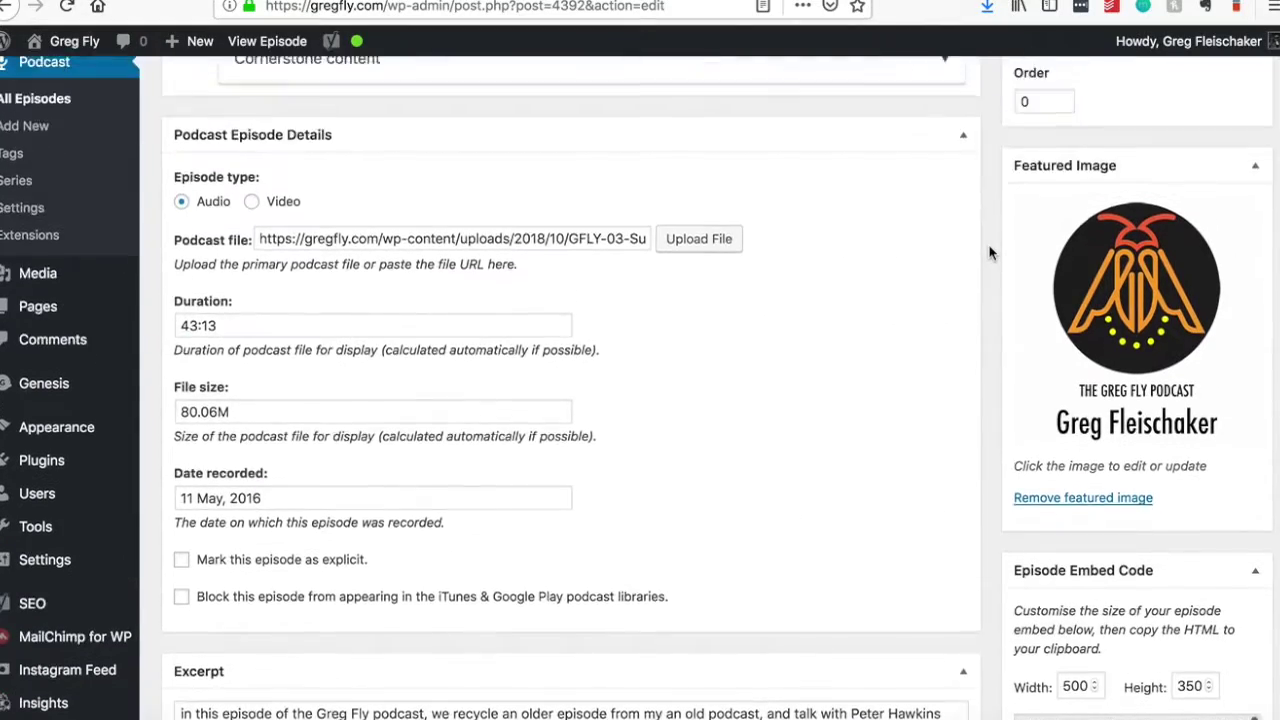
pyautogui.scroll(1, 990, 252)
pyautogui.scroll(8, 586, 240)
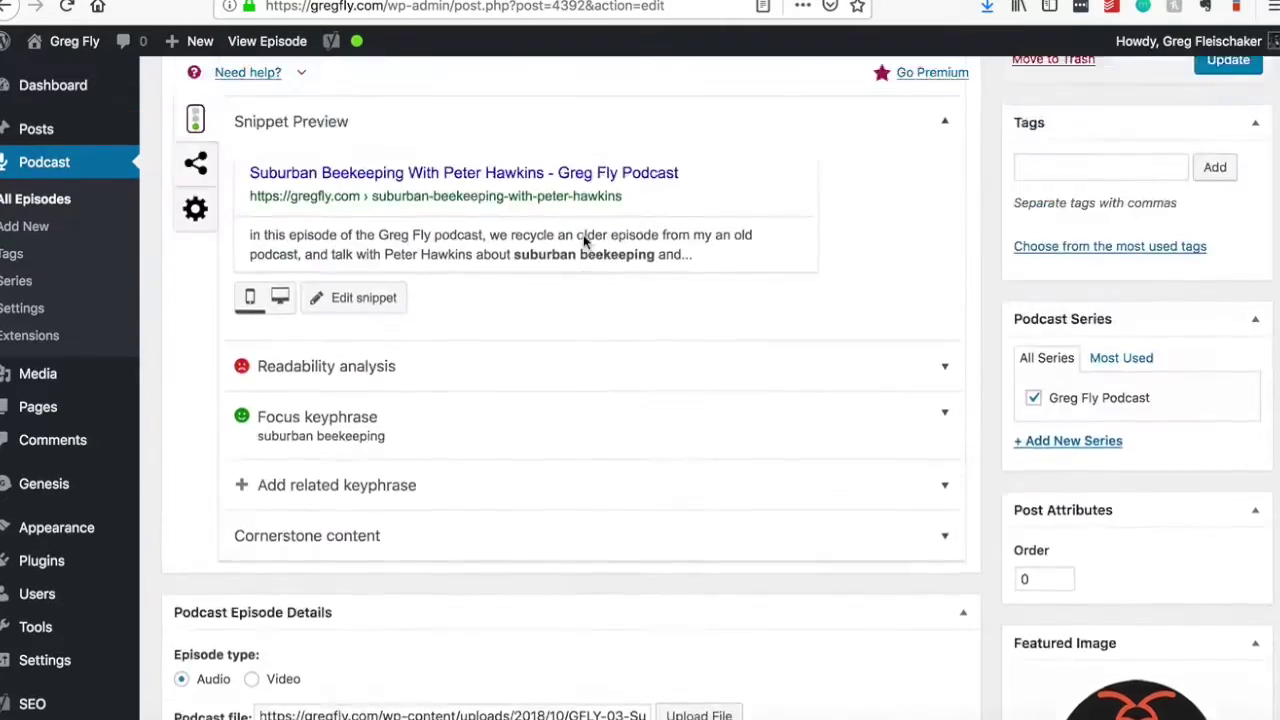
pyautogui.scroll(5, 583, 236)
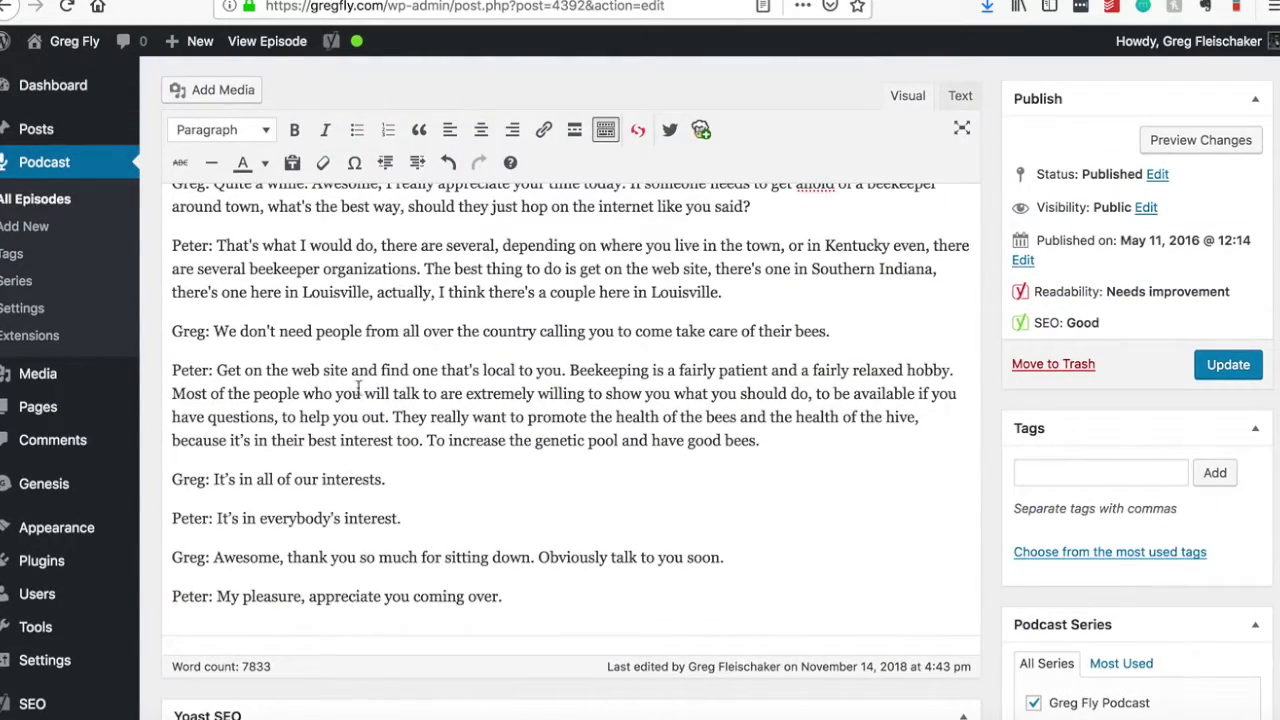
pyautogui.scroll(-5, 390, 556)
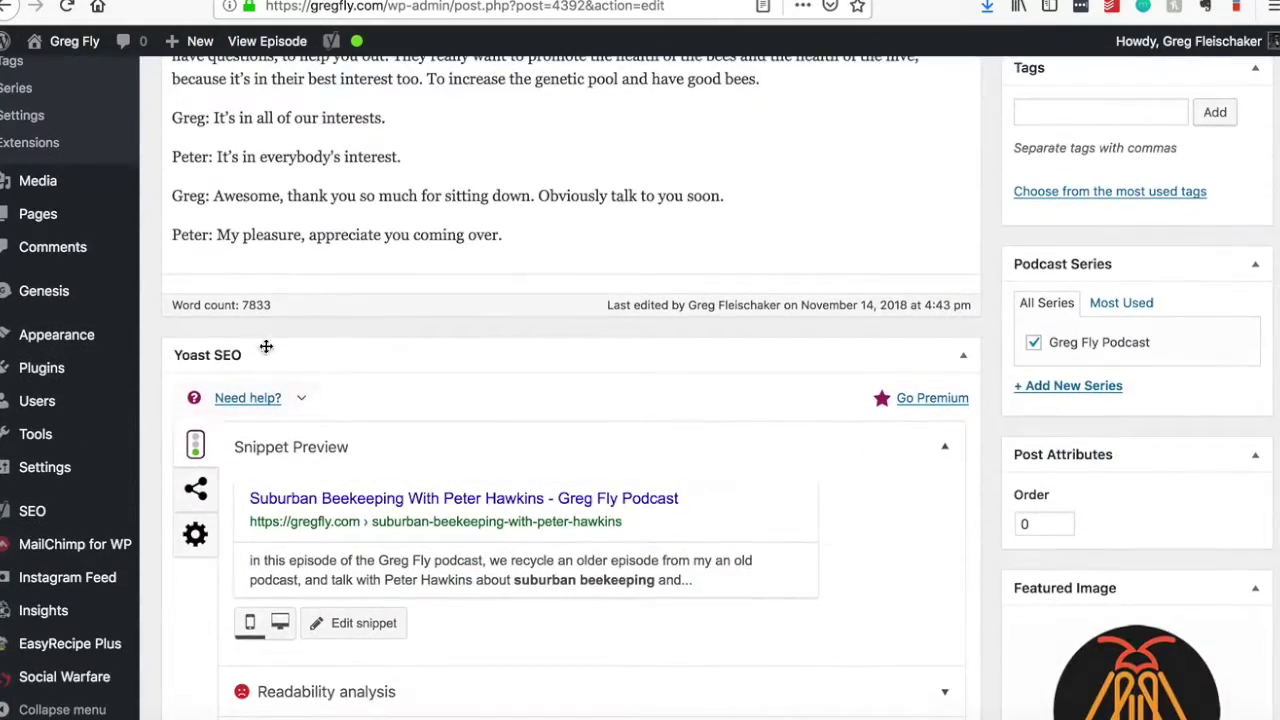
# - Collapse the Yoast SEO box and focus the podcast file field in Podcast Episode Details
pyautogui.click(963, 356)
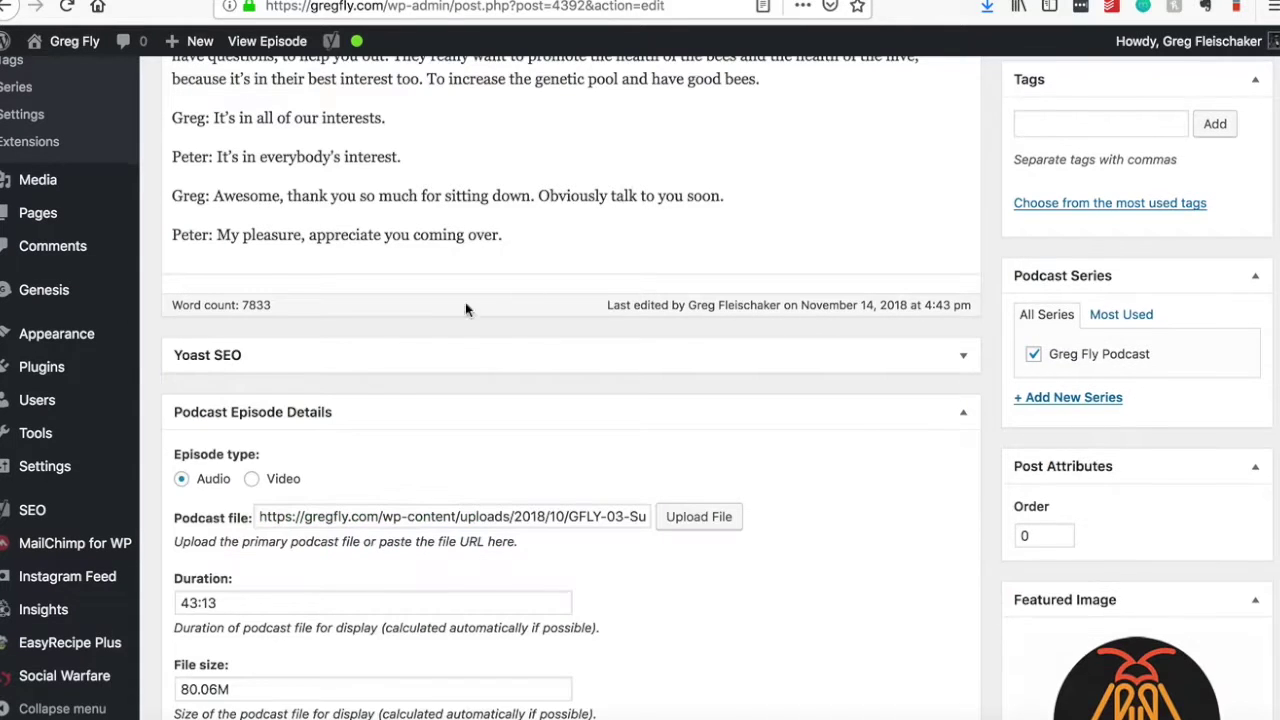
pyautogui.scroll(-2, 395, 403)
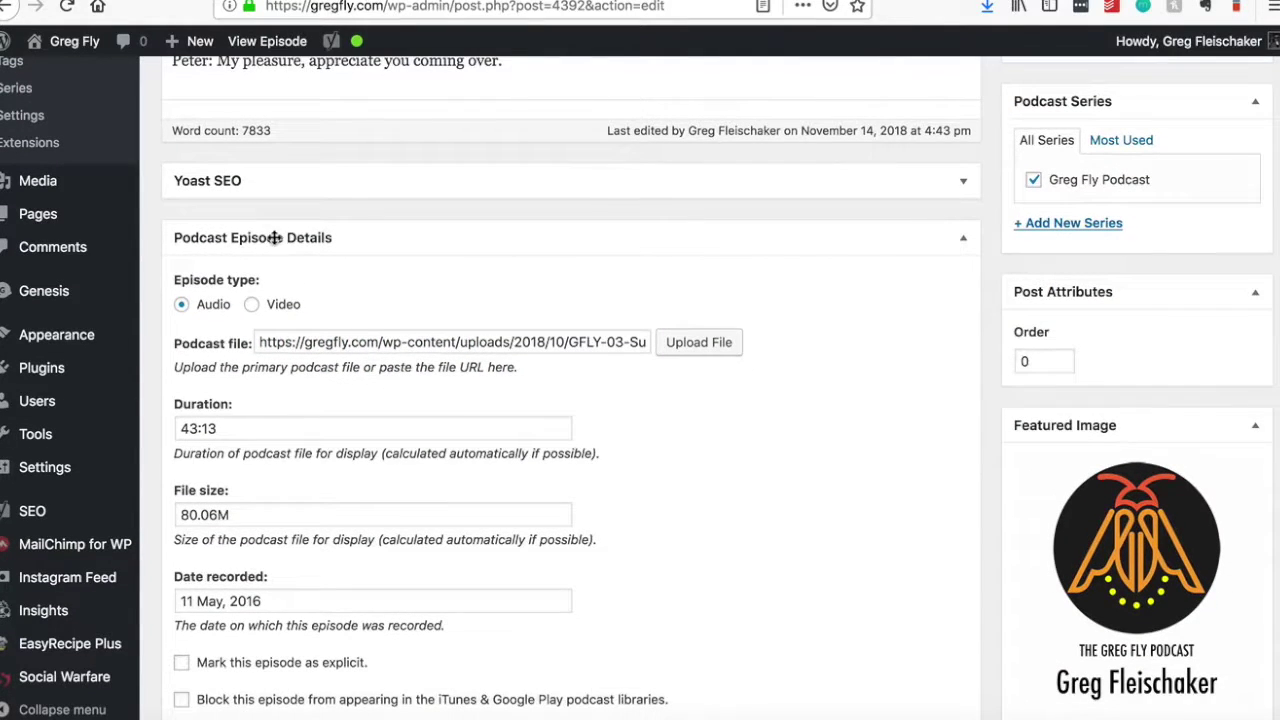
pyautogui.scroll(-2, 382, 303)
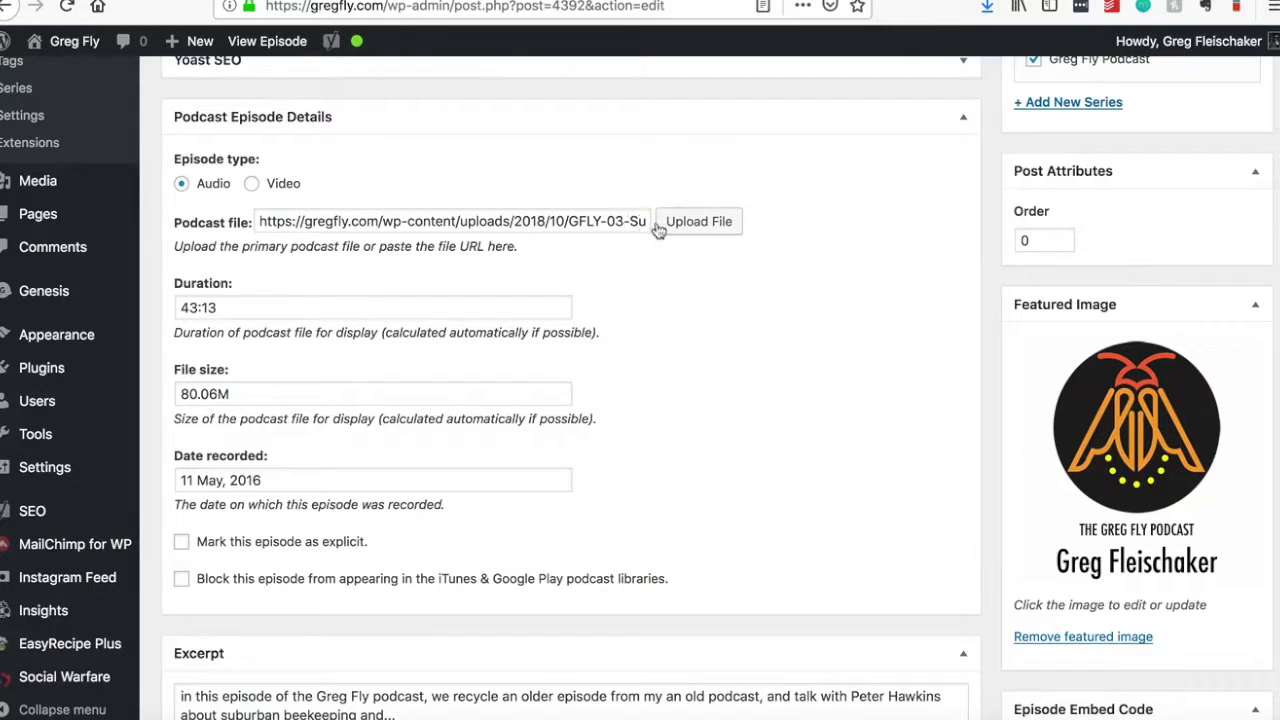
pyautogui.click(542, 220)
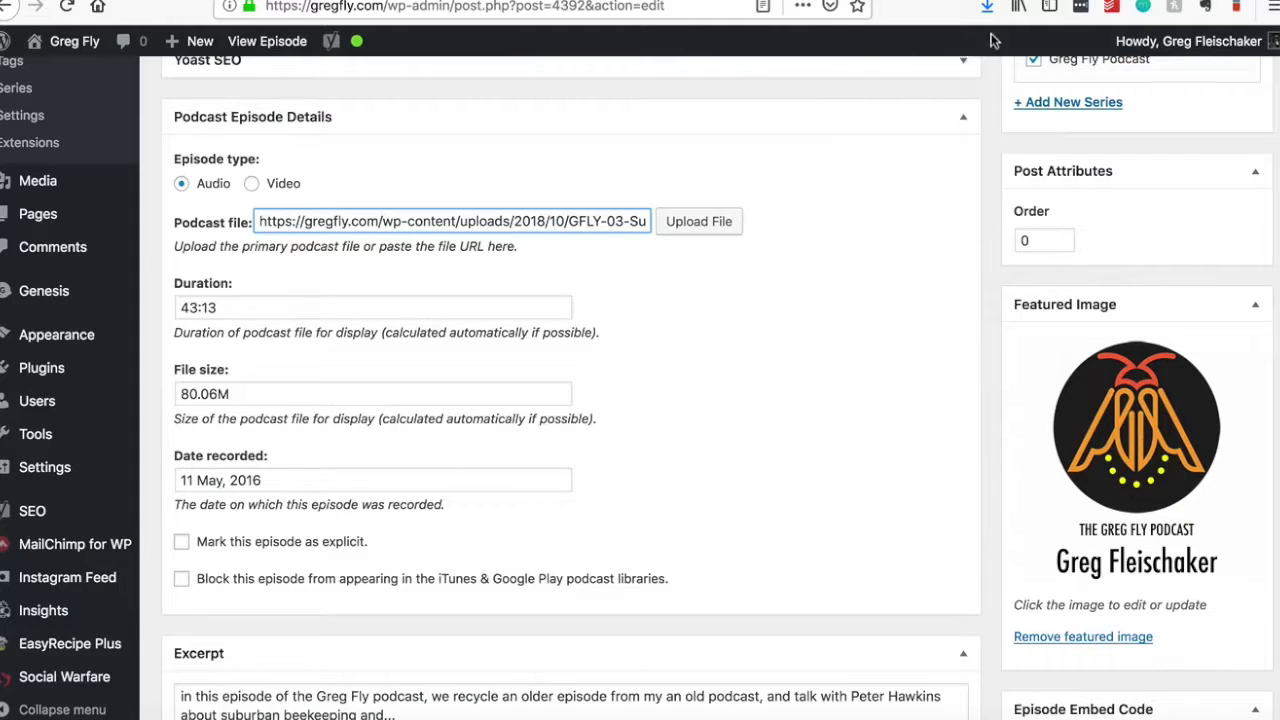
pyautogui.hotkey('ctrl', 'Tab')
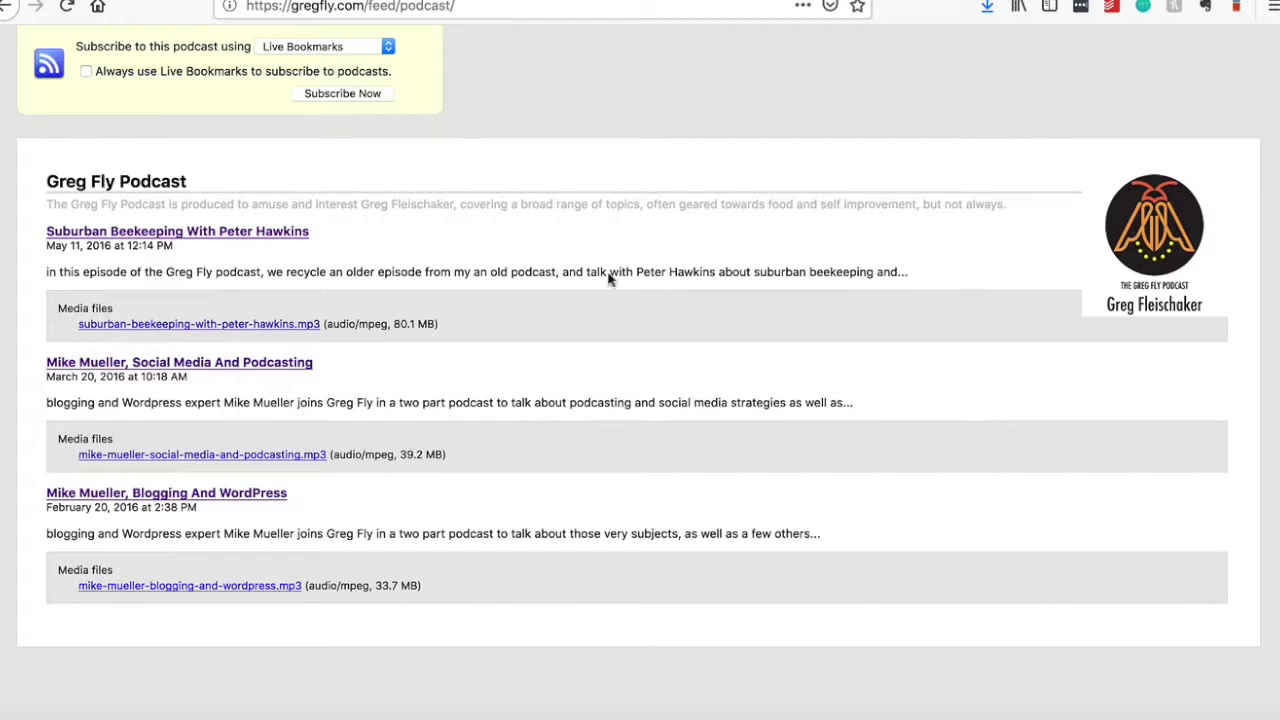
pyautogui.hotkey('ctrl', 'shift', 'Tab')
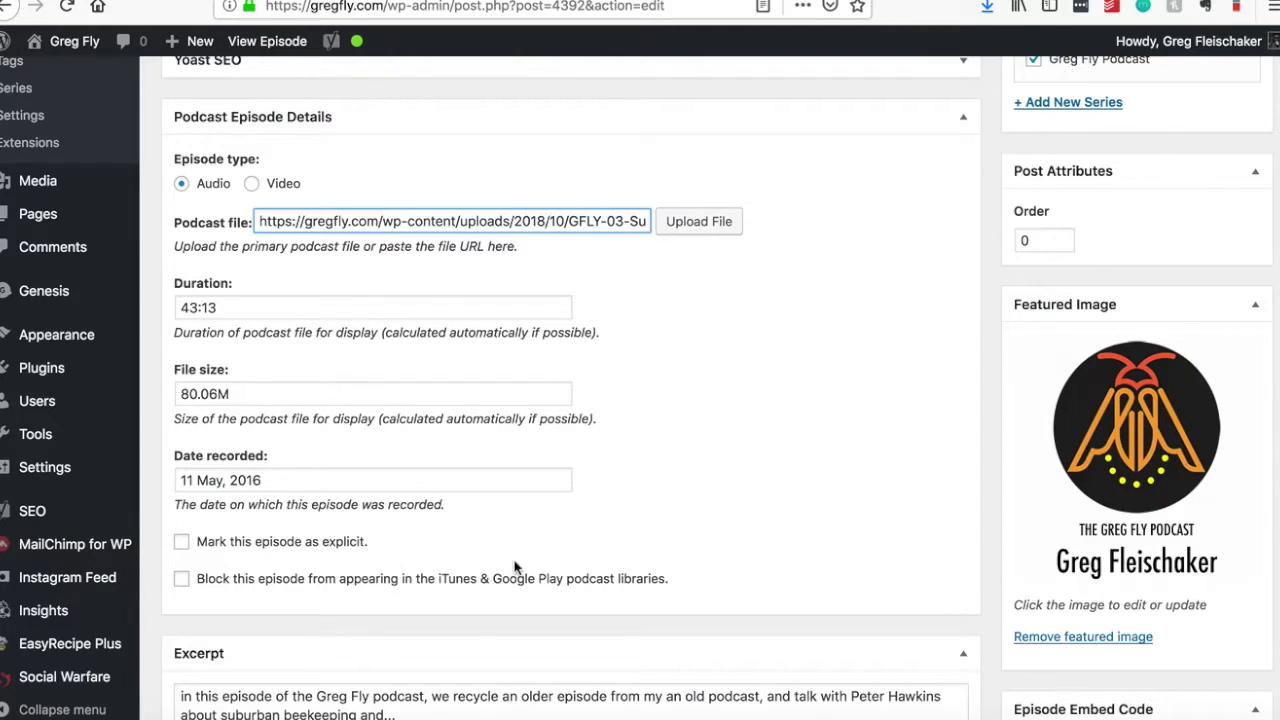
# - Scroll back up to the episode's Update button
pyautogui.scroll(10, 837, 497)
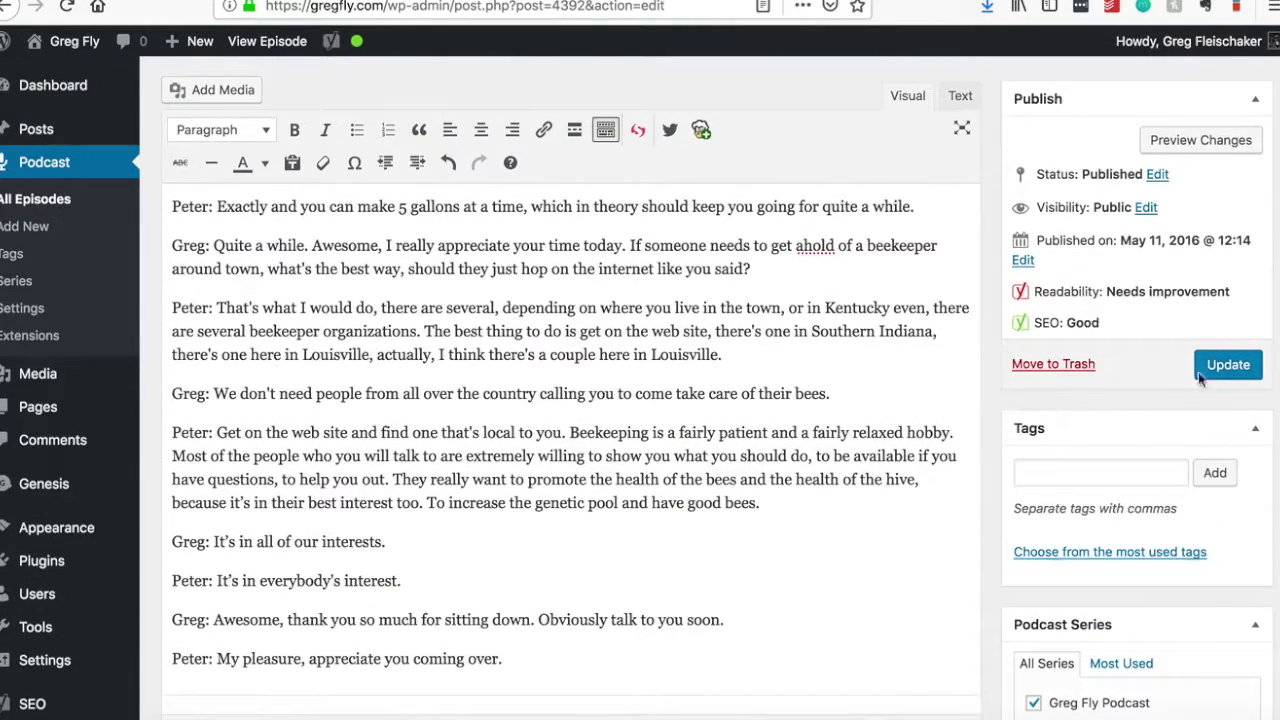